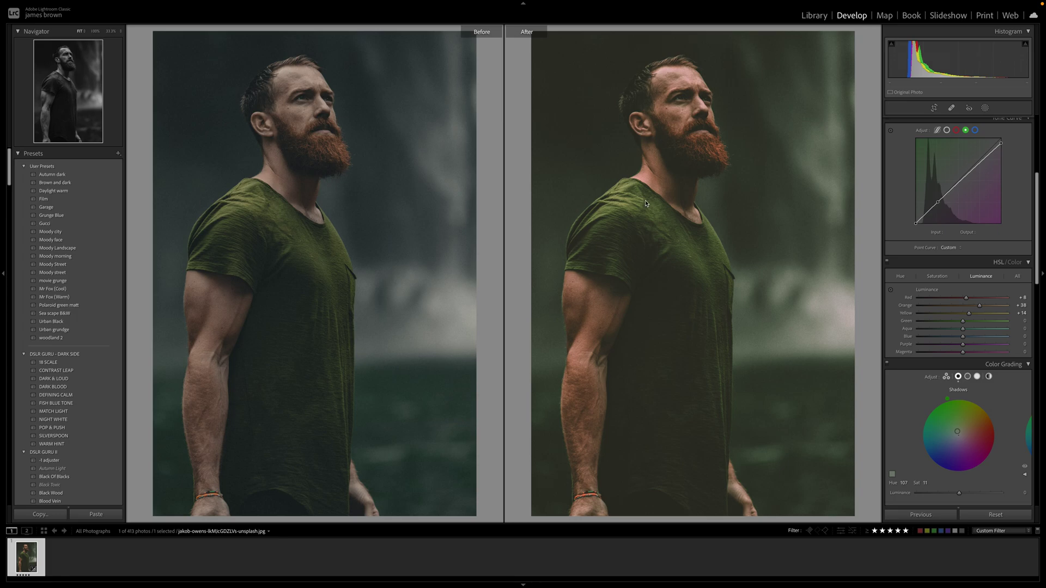
Leave the before/after comparison and reset all develop adjustments on the portrait.
key("y")
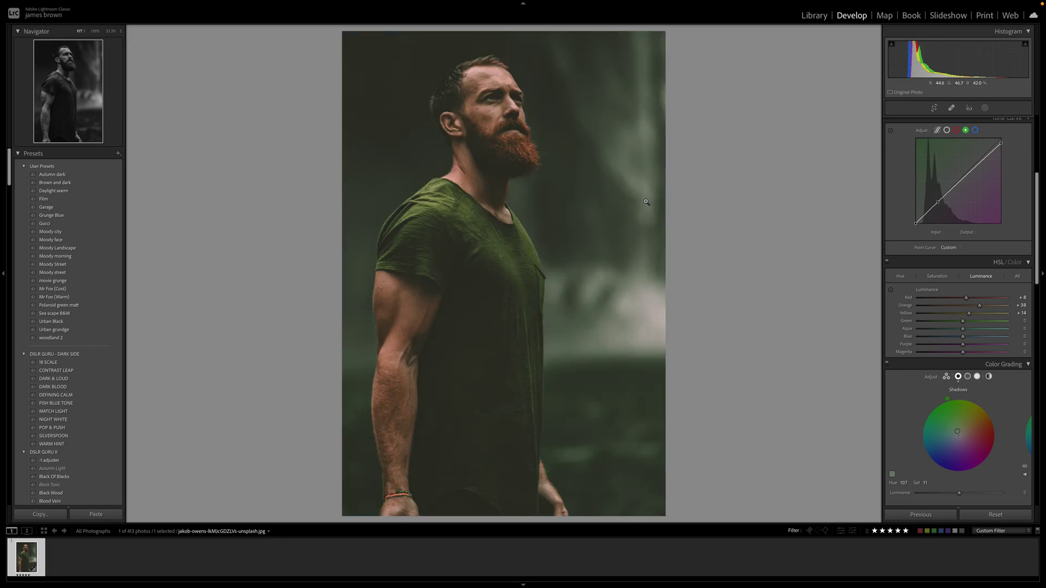
left_click(1024, 519)
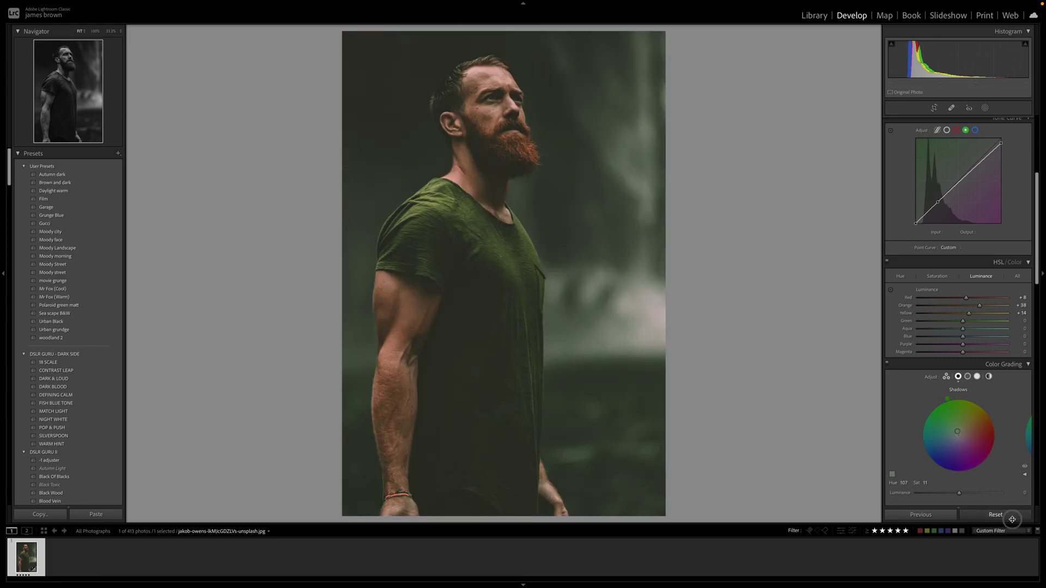
scroll(995, 441, "up", 2)
scroll(994, 441, "up", 3)
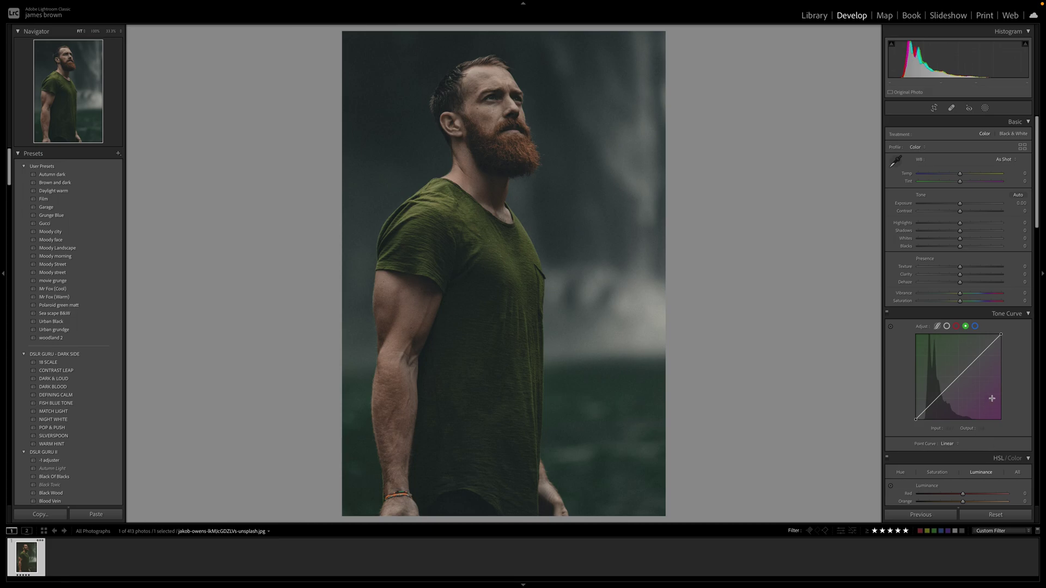
Set the photo's Tint to −3 and raise Exposure to +0.35.
left_click(960, 183)
left_click_drag(960, 183, 959, 184)
left_click_drag(959, 184, 959, 184)
left_click_drag(960, 203, 964, 206)
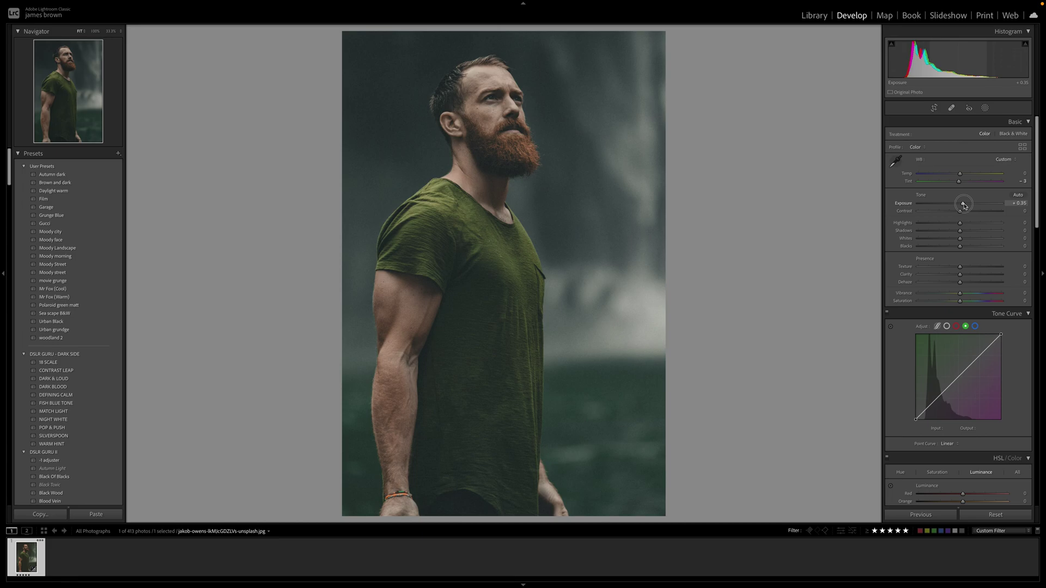
left_click_drag(964, 205, 965, 206)
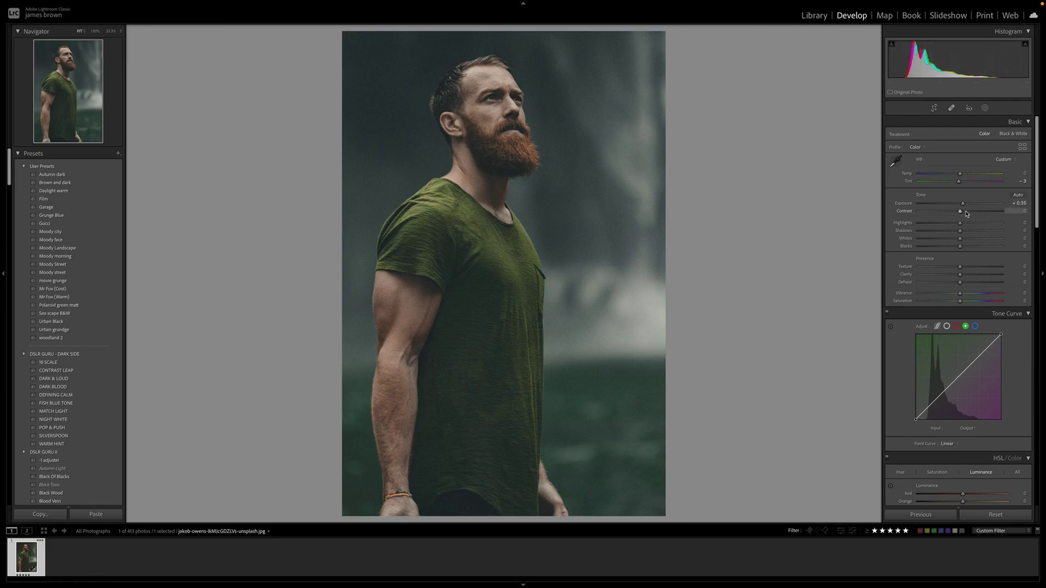
Set Contrast to +9 and Highlights to −21.
left_click_drag(963, 213, 966, 214)
left_click_drag(967, 214, 966, 213)
left_click_drag(960, 225, 952, 226)
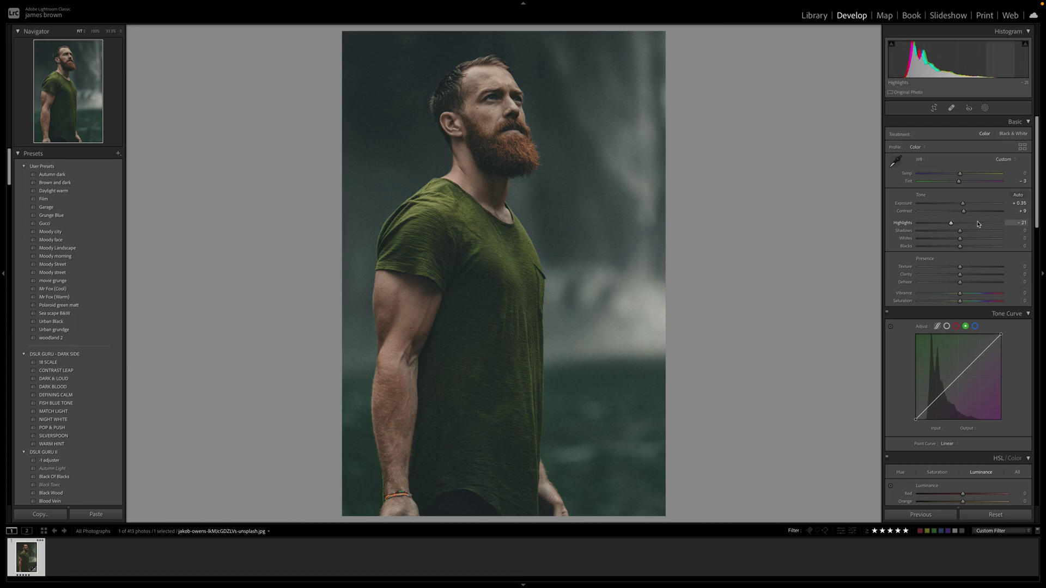
Darken the tones with Shadows at −19, Whites at −21 and Blacks at −29.
left_click_drag(960, 231, 957, 233)
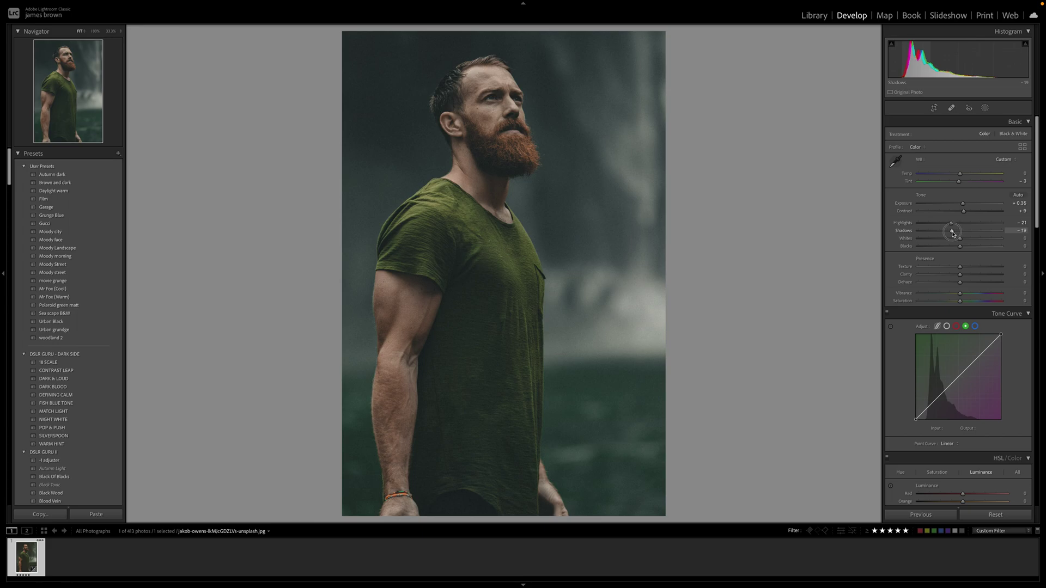
left_click_drag(952, 233, 953, 234)
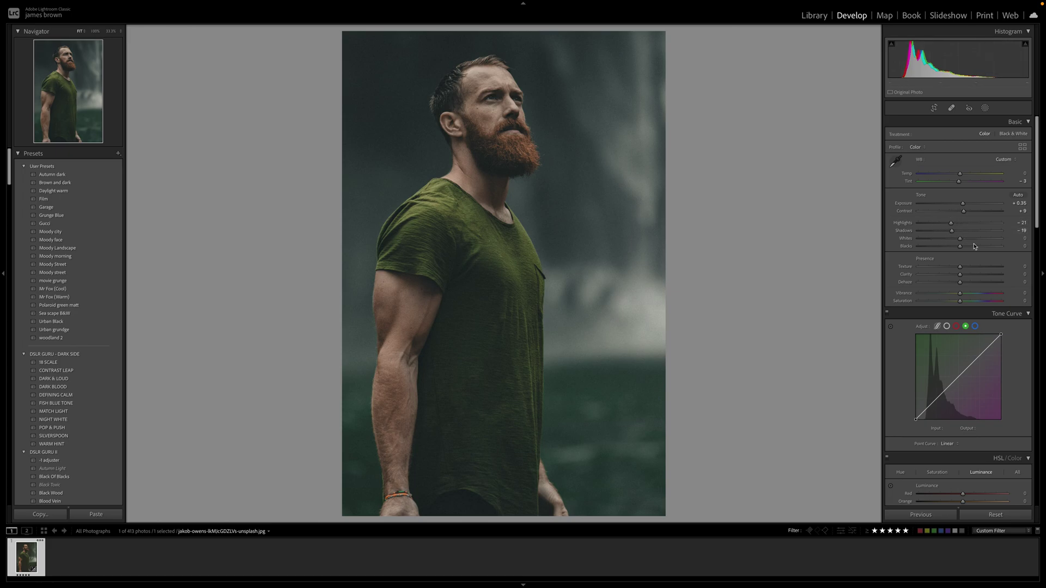
left_click(960, 241)
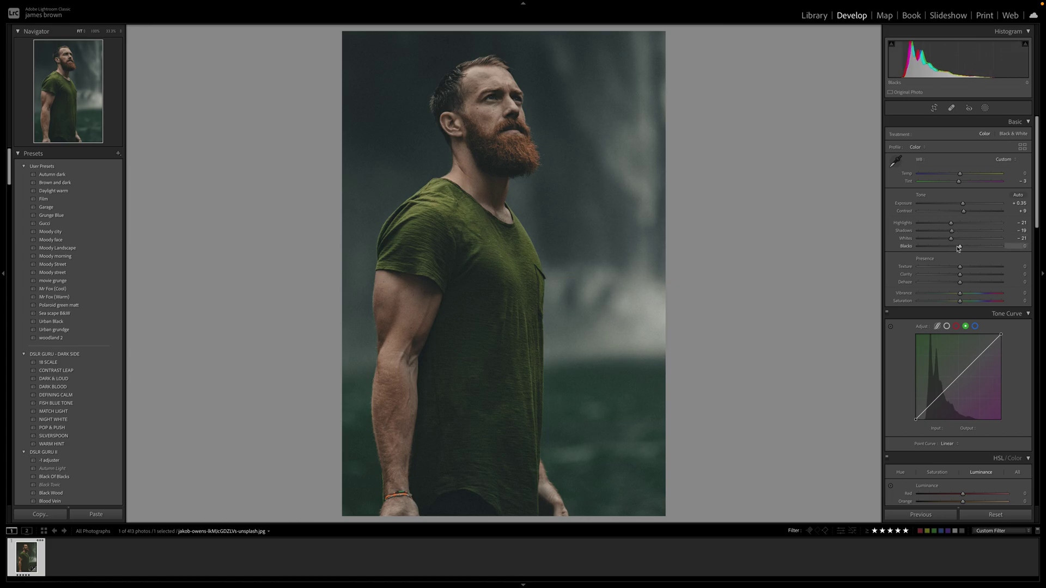
left_click_drag(959, 248, 948, 249)
left_click(948, 248)
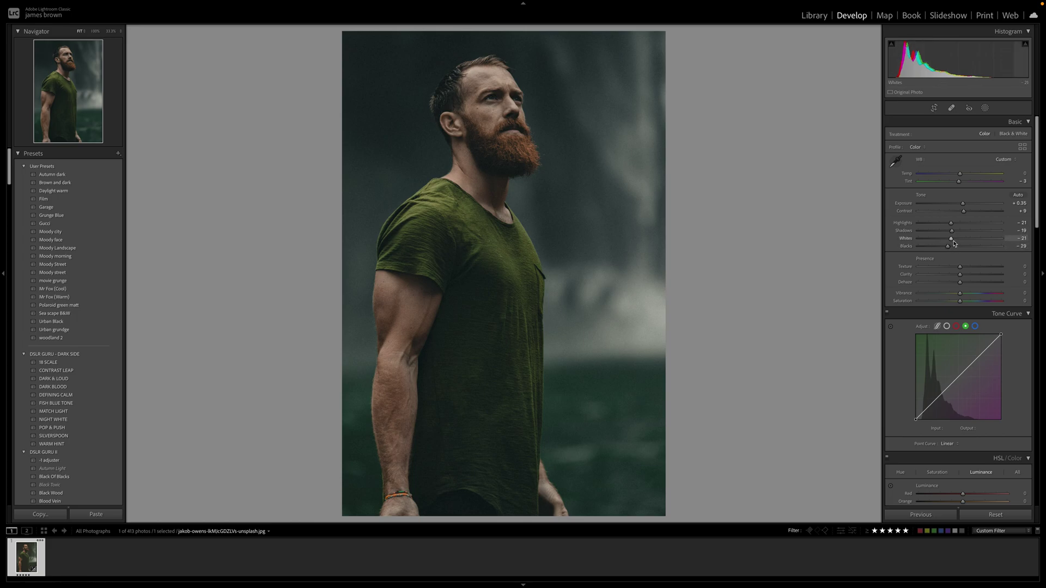
Set the presence values to Clarity +8, Vibrance +12 and Saturation −40.
scroll(975, 228, "down", 3)
left_click_drag(960, 209, 963, 212)
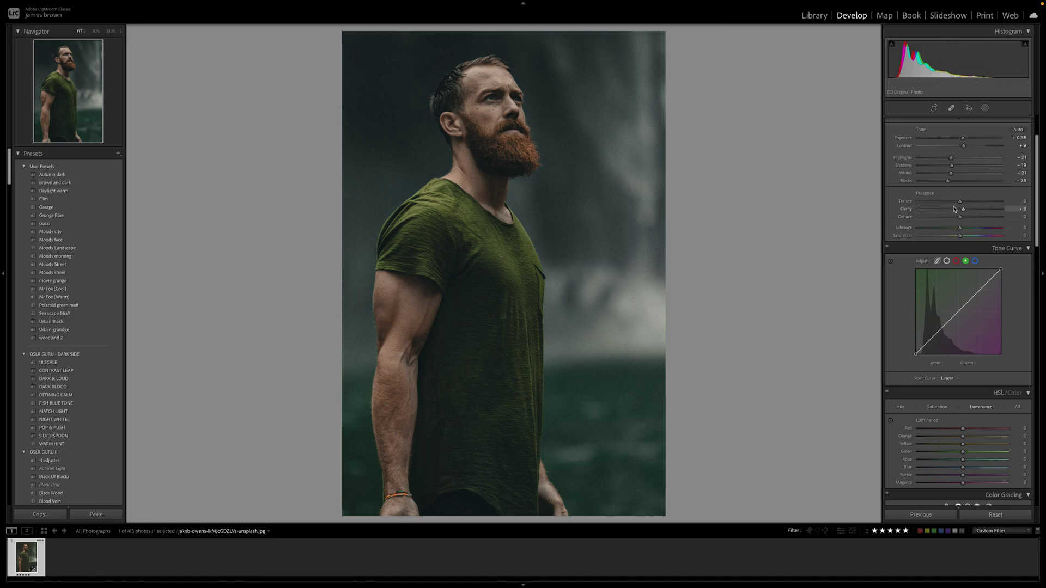
left_click(960, 232)
left_click_drag(961, 232, 965, 232)
left_click_drag(965, 231, 945, 240)
left_click_drag(945, 241, 945, 240)
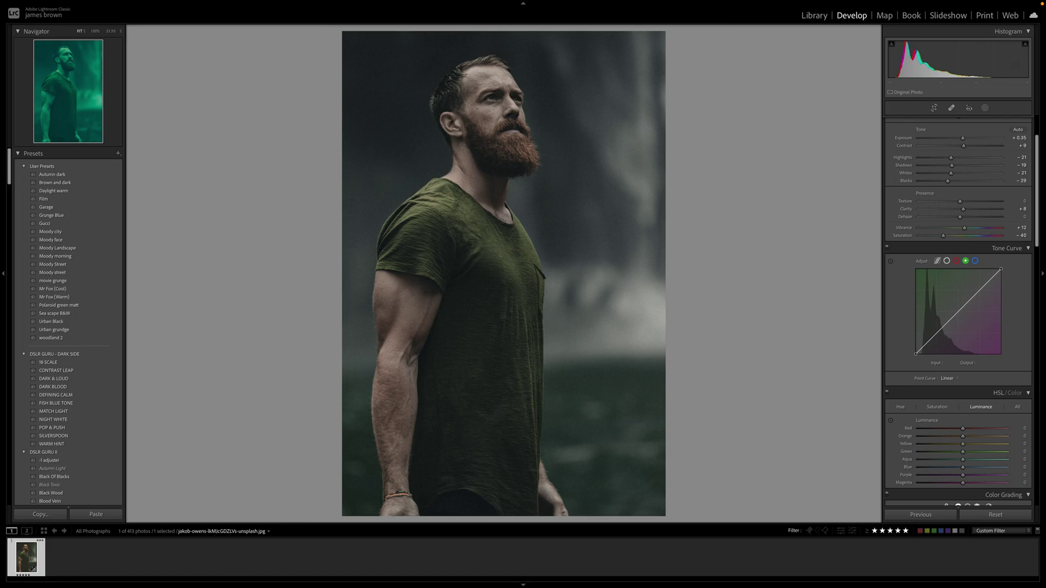
On the RGB point curve, move the white point to input 225, output 255 and add a midtone point at about 131/146.
scroll(959, 273, "down", 3)
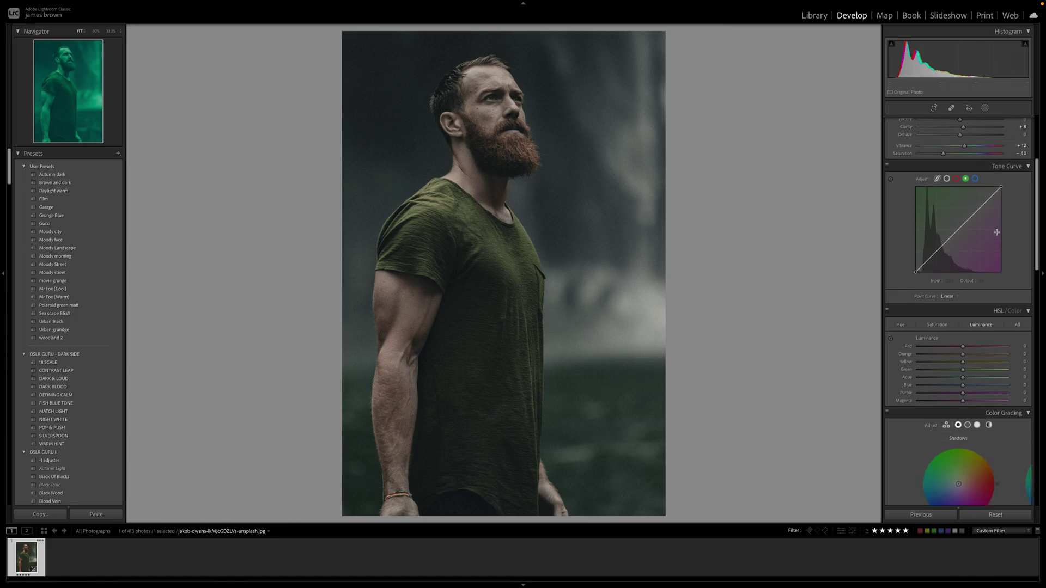
left_click(947, 179)
left_click(956, 179)
left_click(965, 178)
left_click(975, 178)
left_click(947, 179)
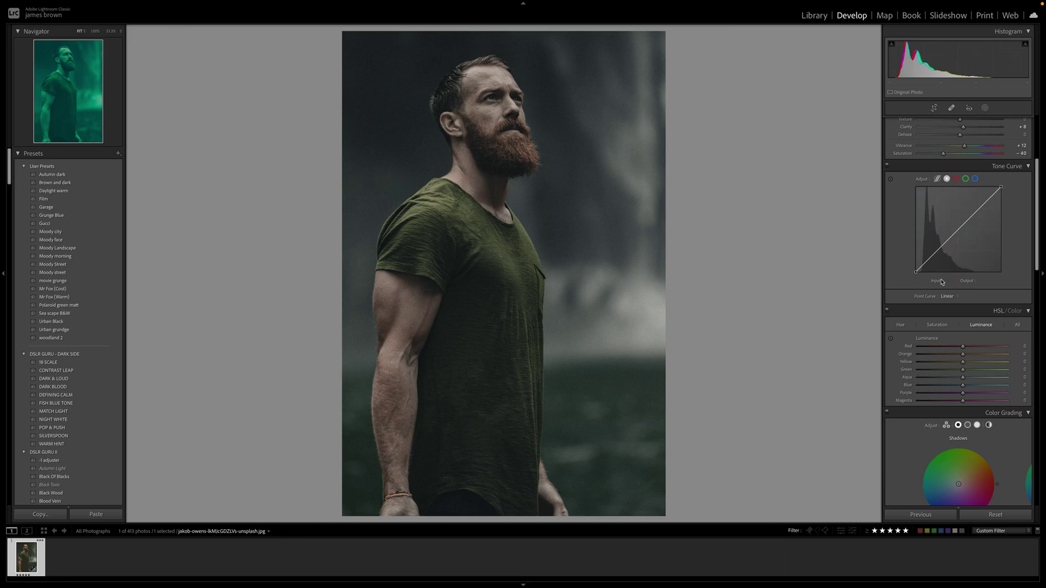
mouse_move(1002, 188)
left_click_drag(1002, 187, 991, 187)
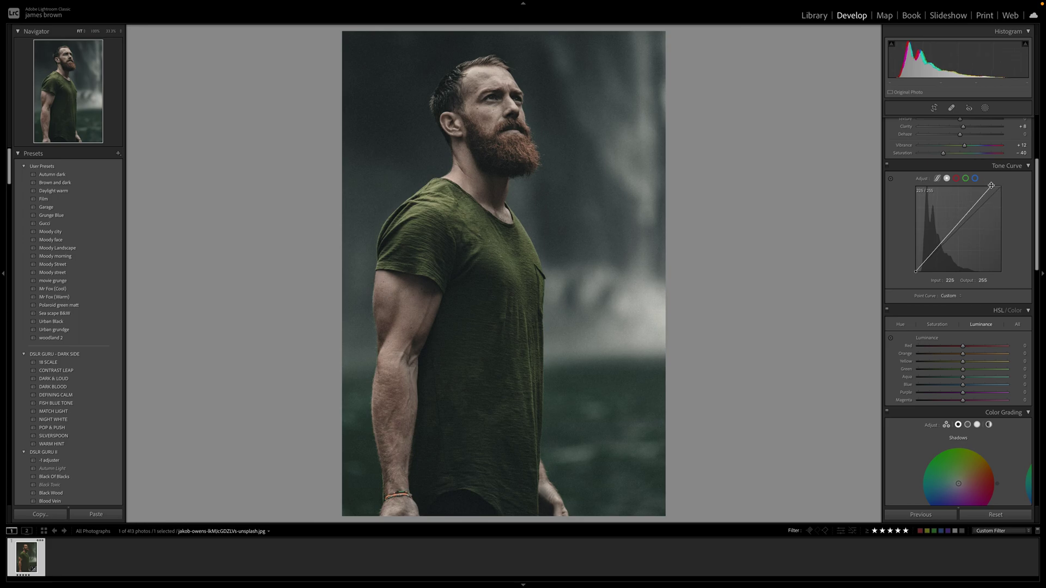
left_click(960, 227)
left_click_drag(960, 227, 959, 223)
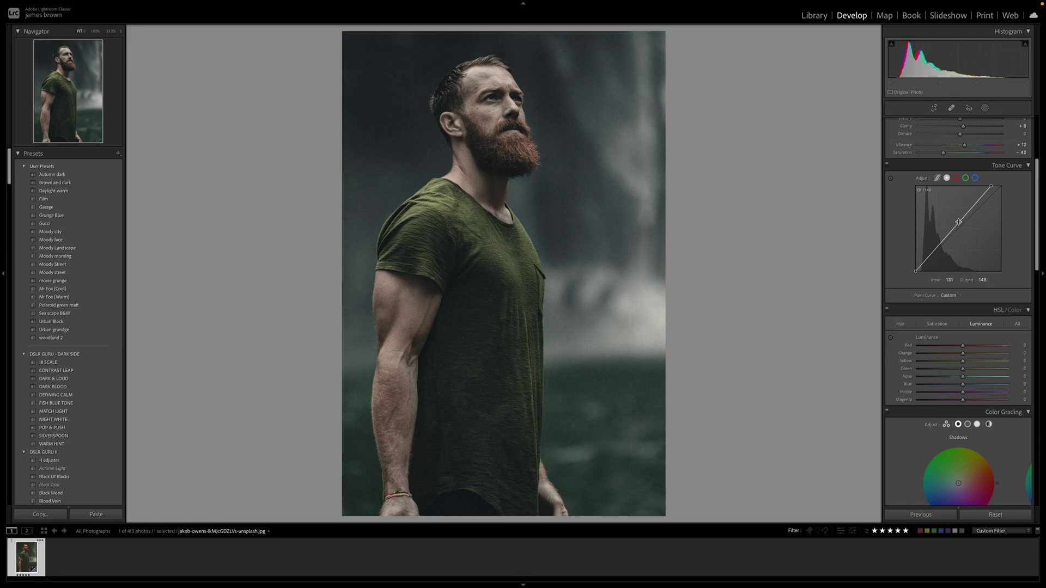
Add a shadow point at about 59/57 on the RGB curve and lift the black point for a matte fade.
left_click(934, 252)
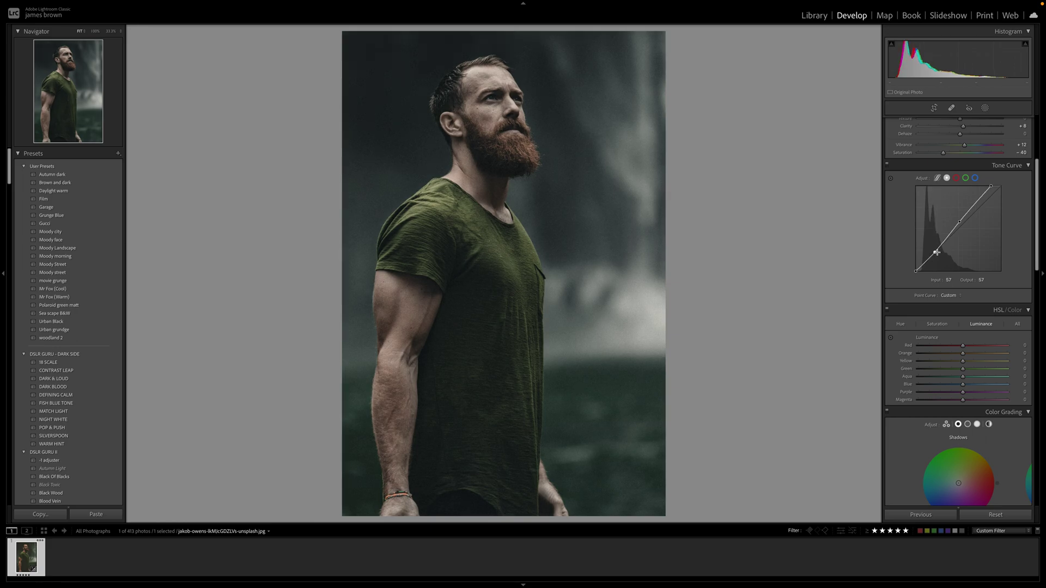
left_click_drag(915, 273, 935, 254)
left_click(934, 253)
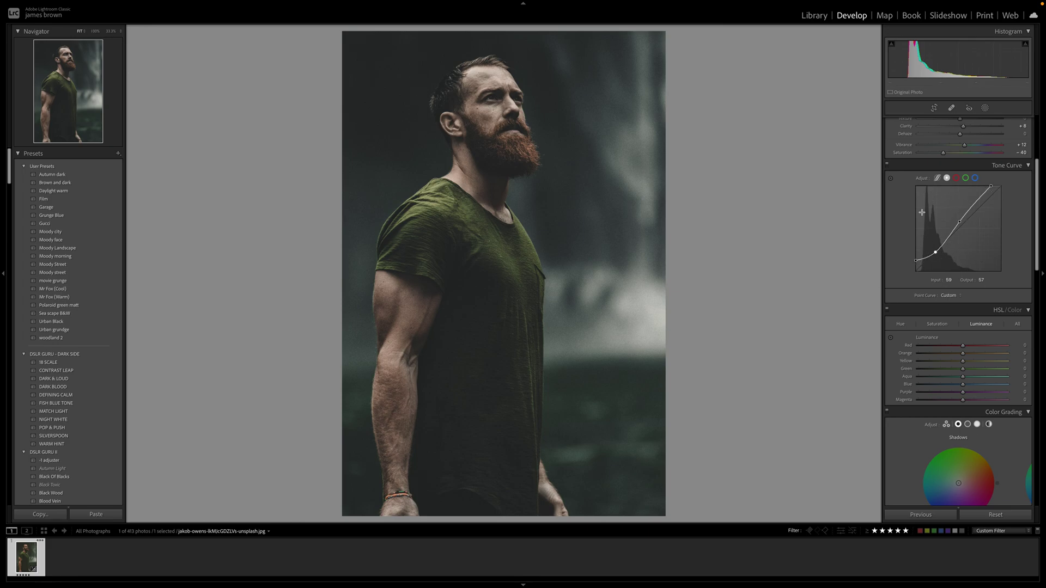
Compare the photo with and without the RGB tone curve adjustment.
left_click(886, 165)
left_click(887, 166)
left_click(887, 165)
left_click(887, 165)
left_click(887, 165)
left_click(887, 165)
left_click(887, 165)
left_click(887, 165)
left_click(887, 165)
left_click(887, 165)
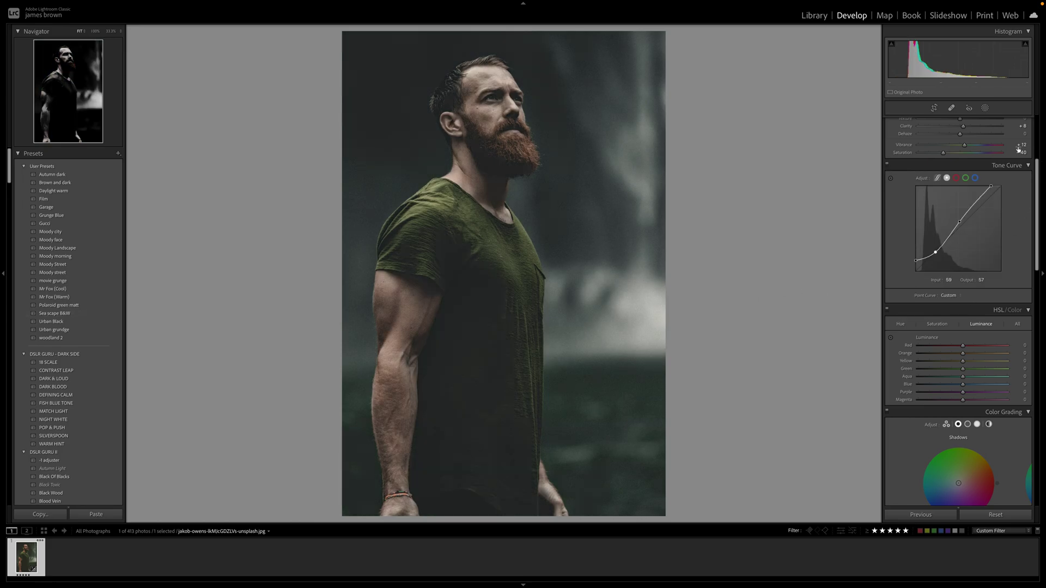
On the red channel curve, add a point in the shadows and lift the black point to warm the dark tones.
left_click(957, 178)
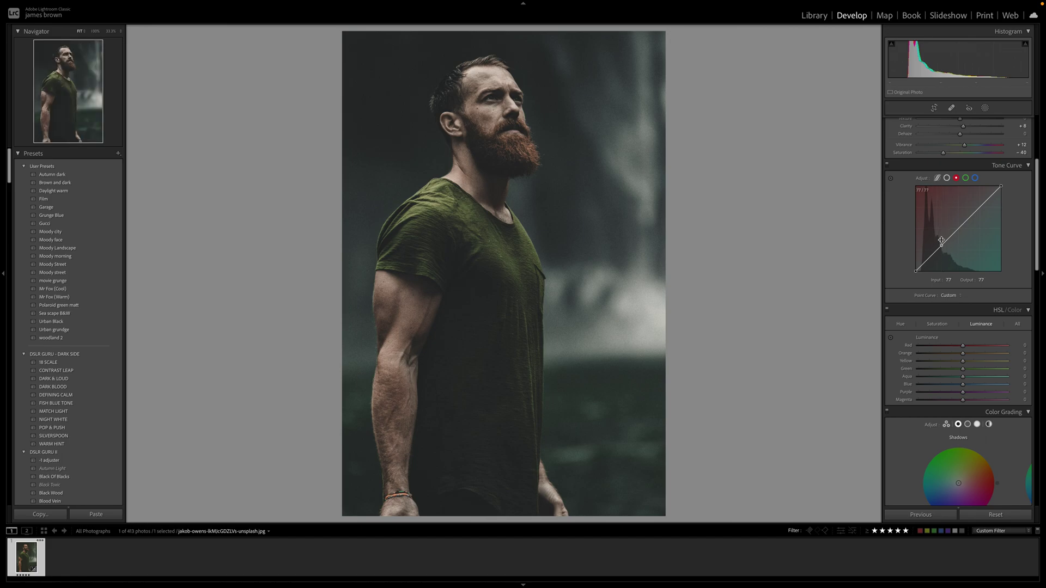
left_click_drag(941, 247, 912, 269)
left_click_drag(941, 246, 939, 246)
On the green channel curve, lower the white point to output 241.
left_click(965, 179)
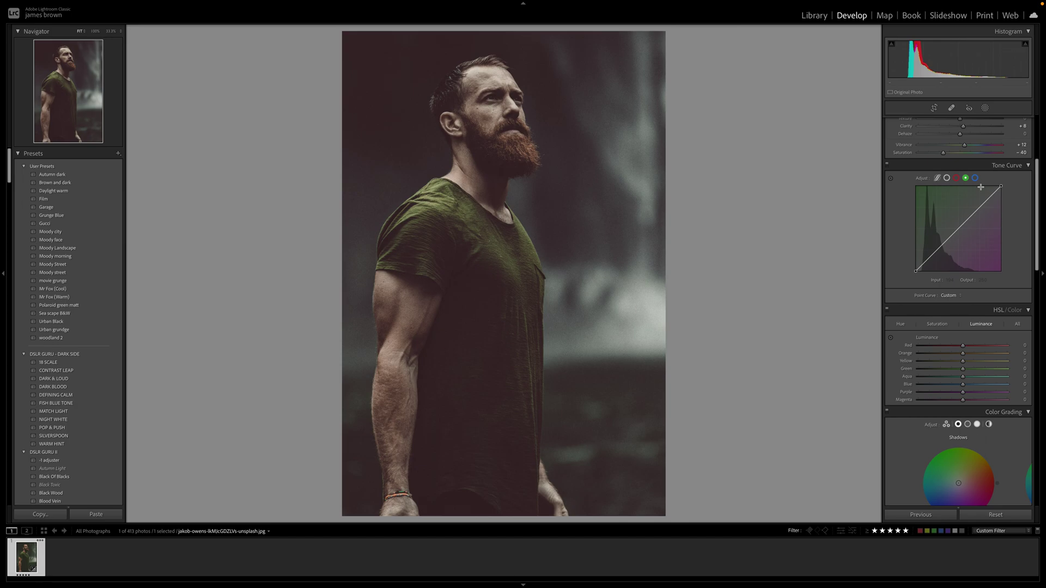
left_click(1001, 187)
left_click_drag(1001, 187, 1004, 193)
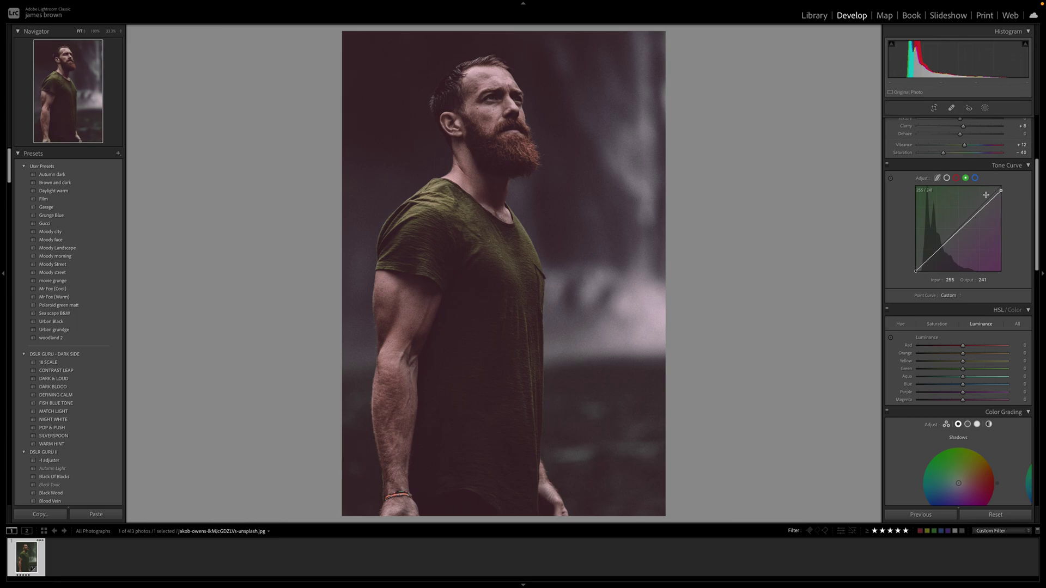
Slightly raise the green curve's black point and add a shadow point at input 59, output 63.
left_click(937, 251)
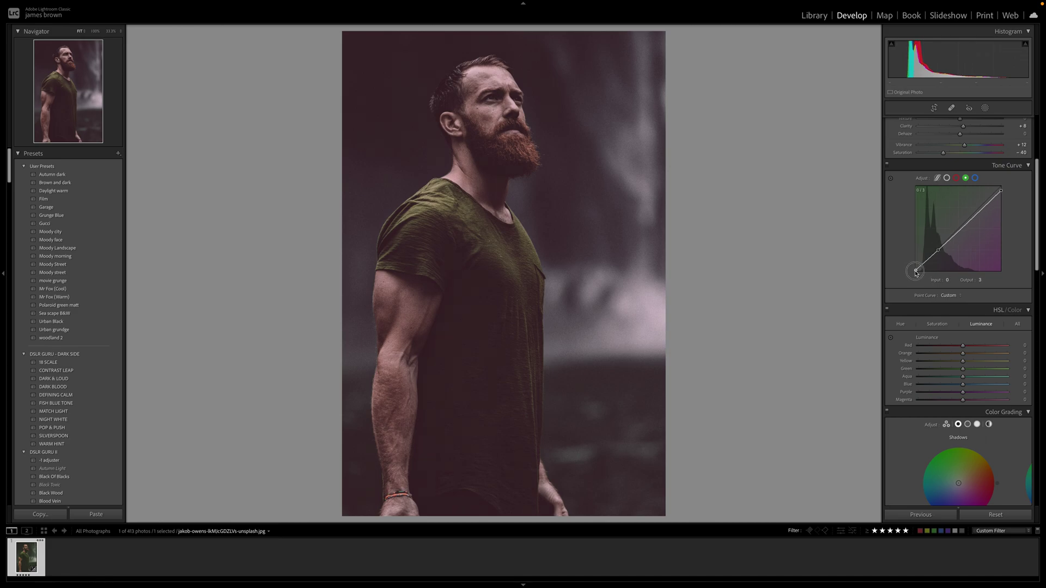
left_click_drag(915, 272, 915, 271)
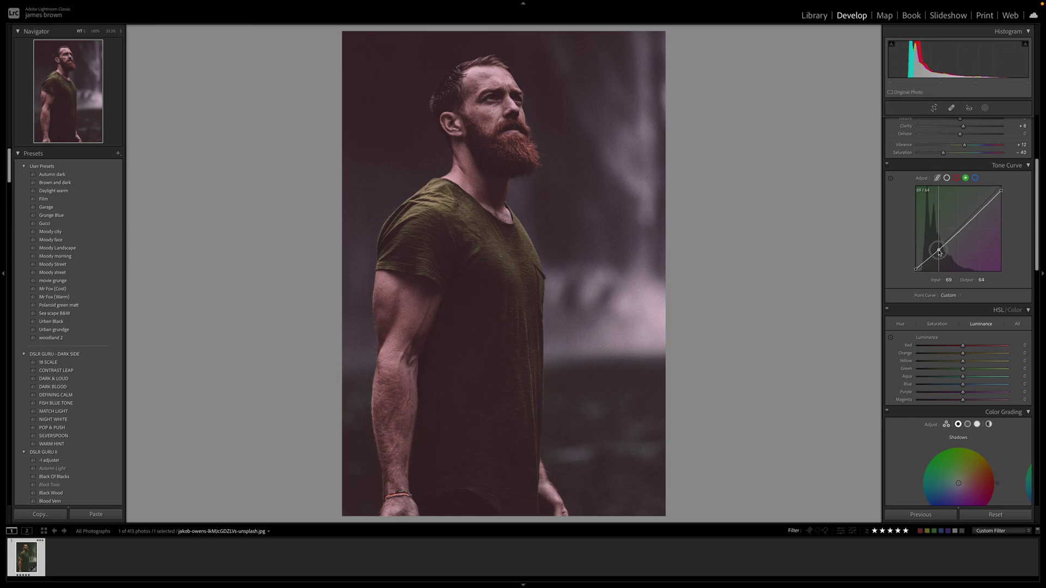
left_click_drag(938, 252, 936, 253)
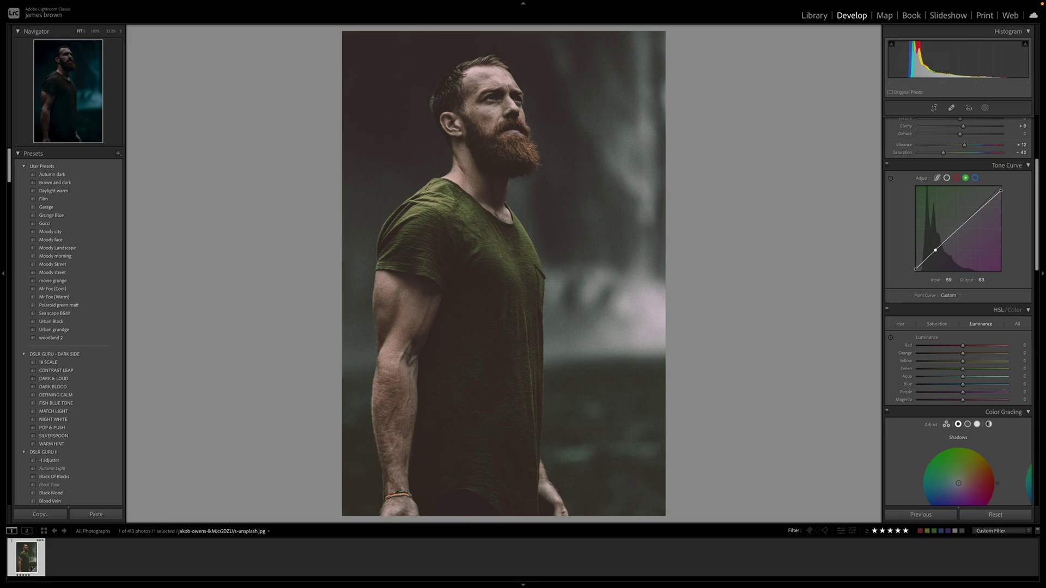
On the blue channel curve, add a point at input 88, output 77 and lift the black point.
left_click(975, 178)
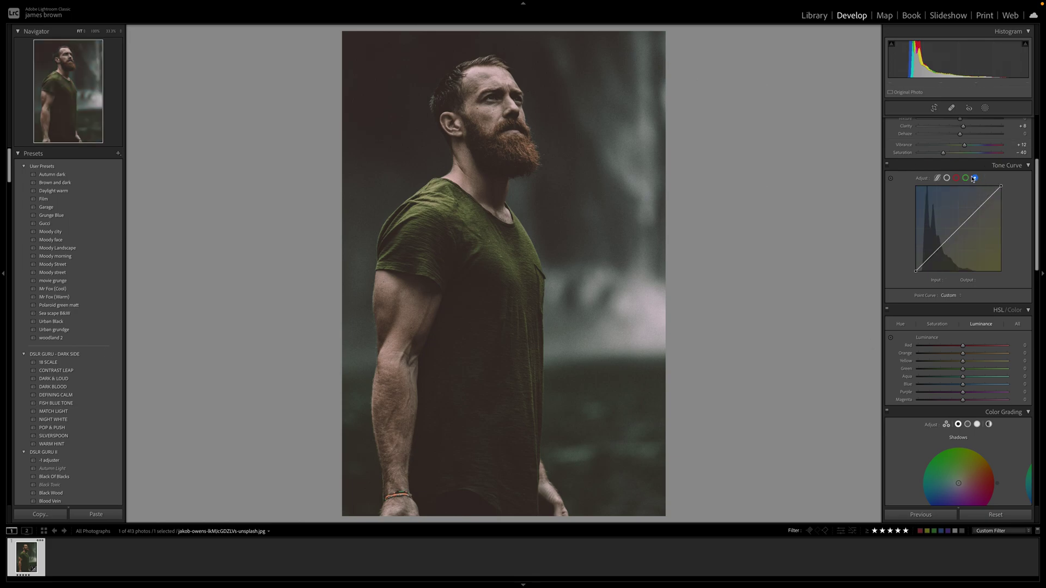
left_click(944, 243)
left_click_drag(945, 246, 946, 250)
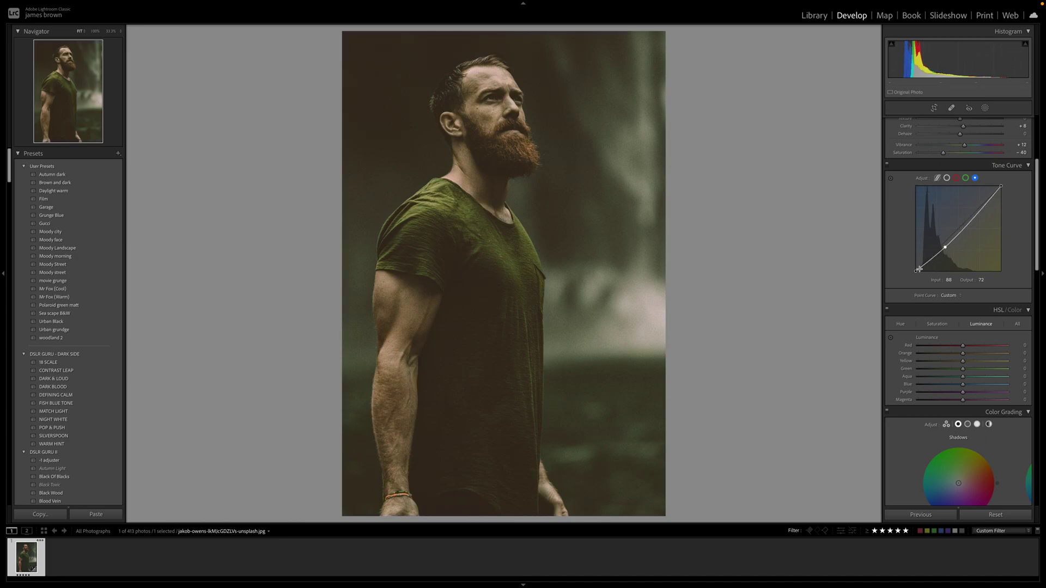
left_click_drag(915, 271, 913, 271)
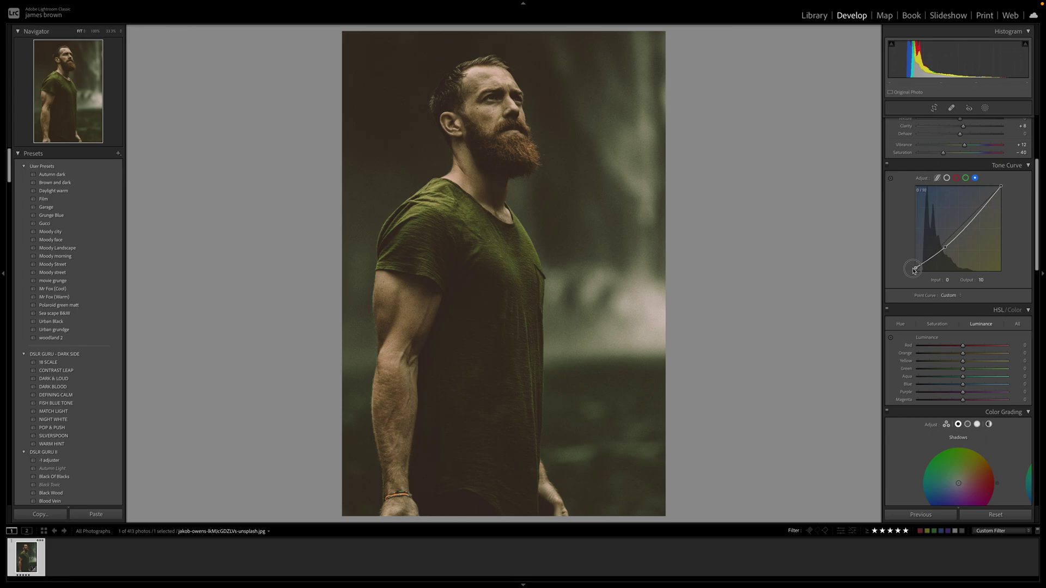
left_click_drag(914, 271, 915, 266)
mouse_move(944, 248)
left_mouse_down()
mouse_move(969, 221)
mouse_move(945, 248)
left_mouse_up()
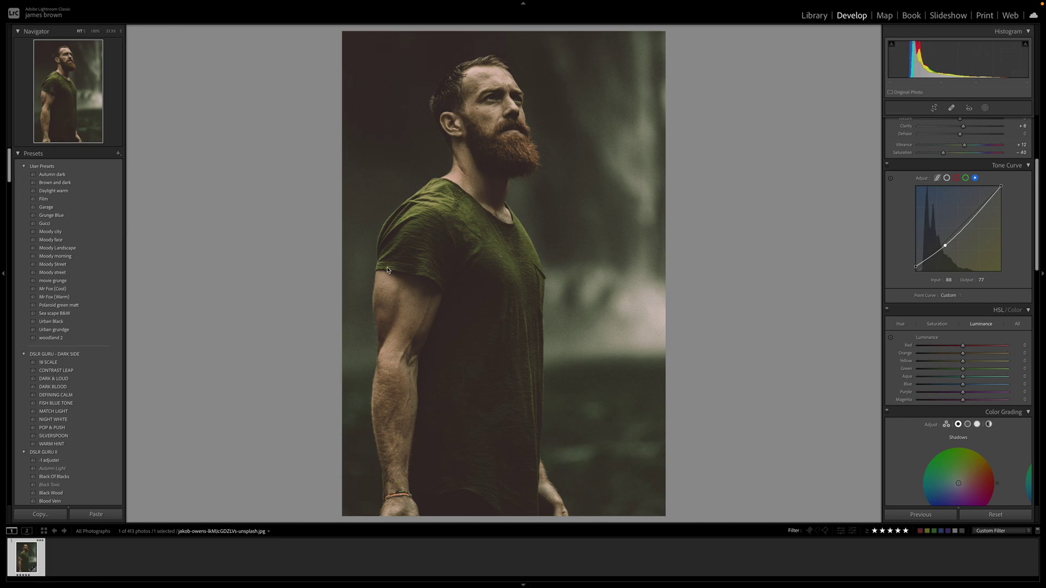
Compare the photo with and without the combined RGB and color channel curves.
left_click(887, 166)
left_click(887, 167)
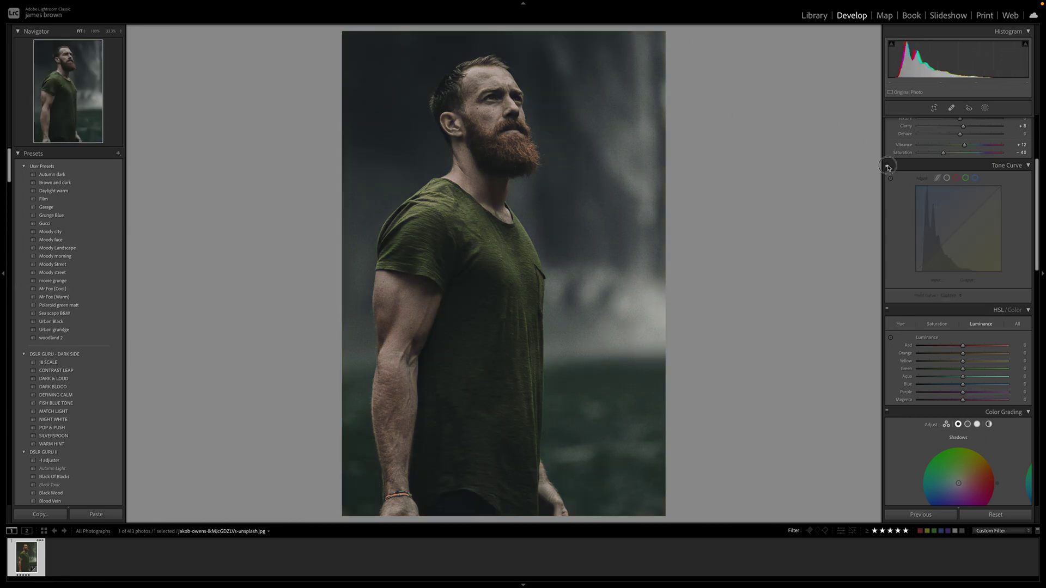
left_click(887, 166)
left_click(887, 166)
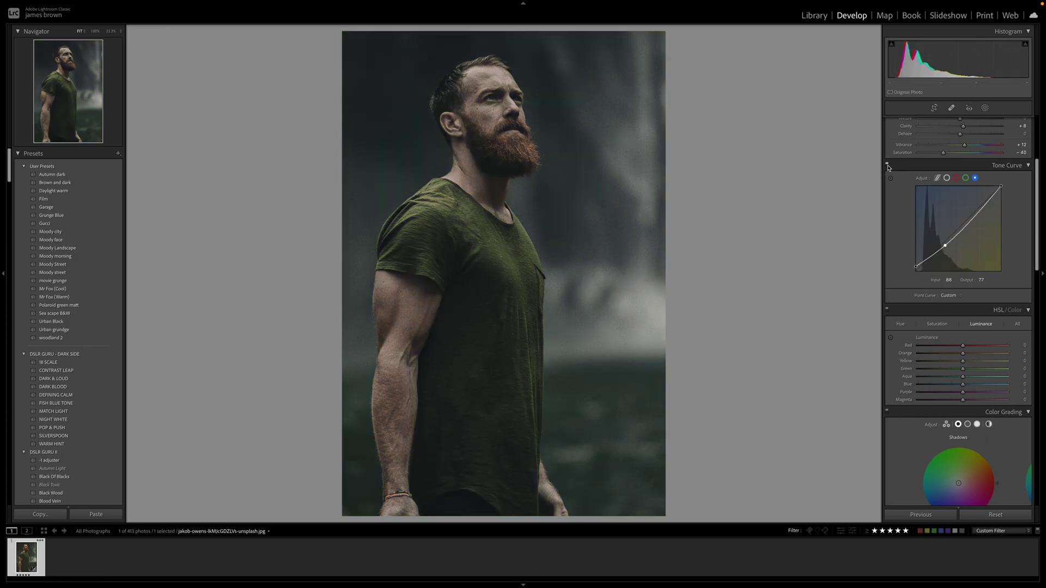
left_click(887, 166)
left_click(887, 166)
left_click(887, 166)
left_click(887, 166)
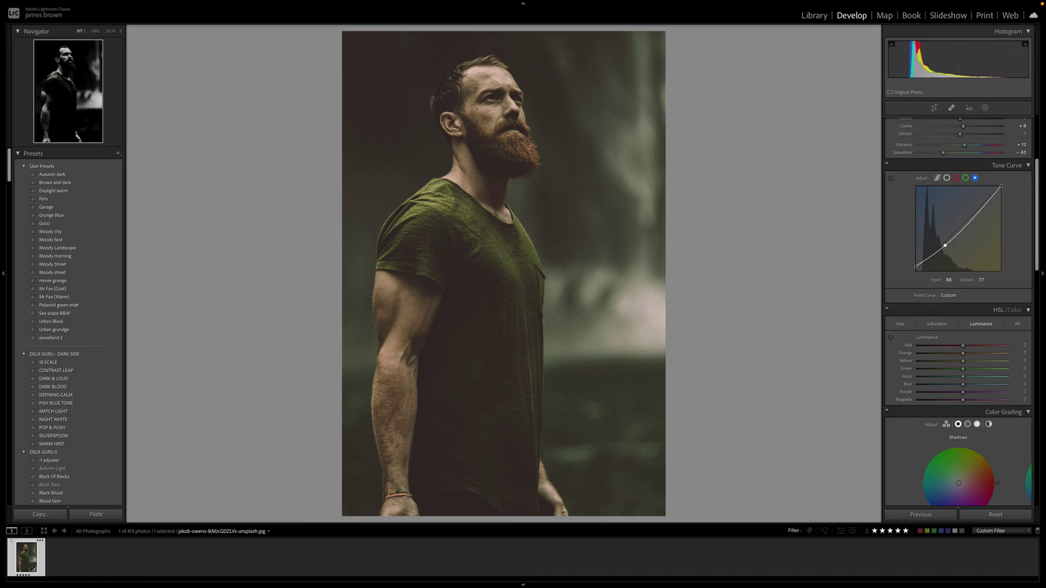
Shift the HSL red and orange hues to make the beard and skin redder, and bring up the HSL saturation adjustments.
scroll(924, 235, "down", 4)
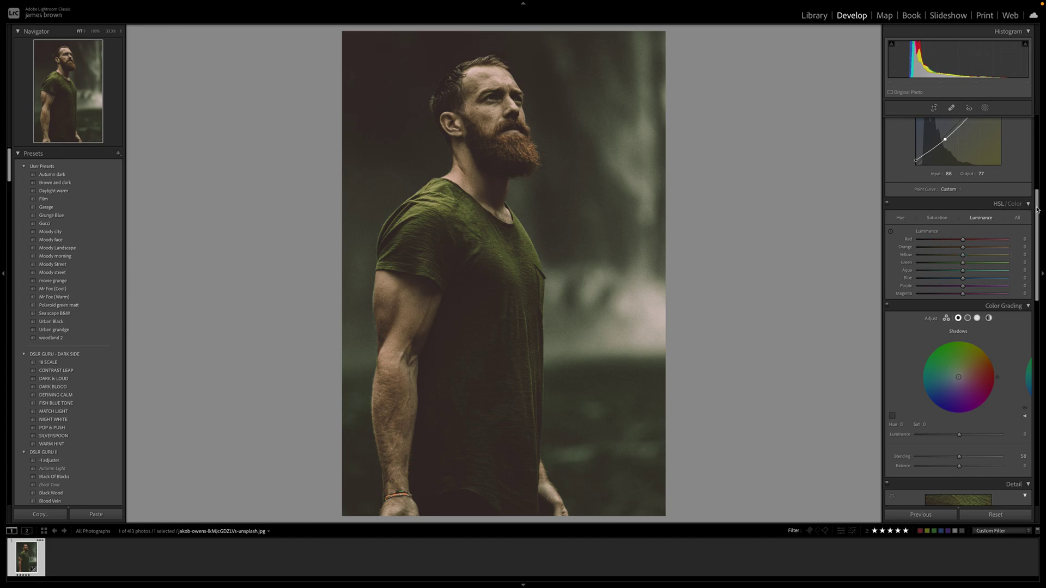
left_click(899, 219)
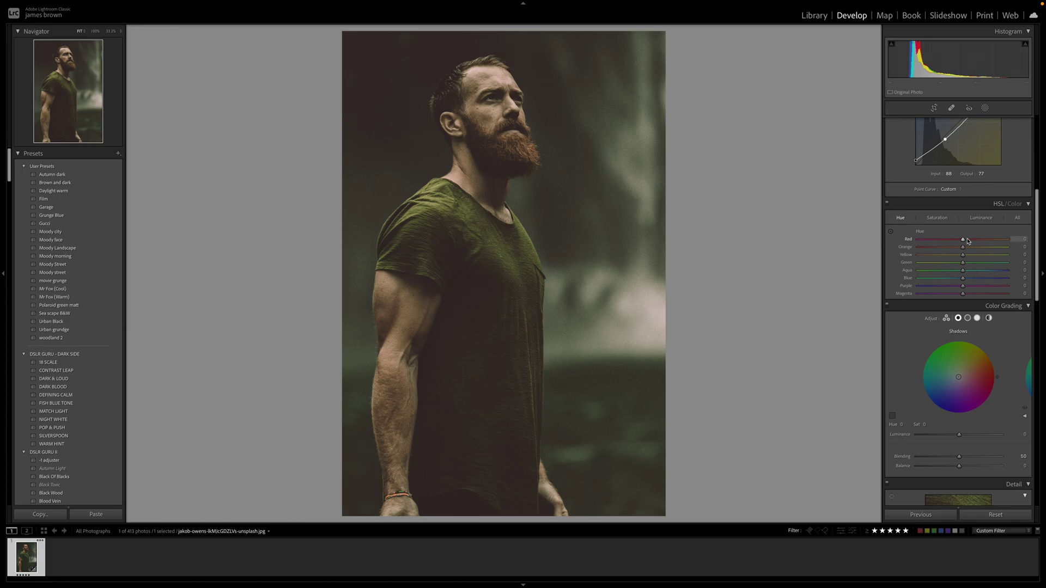
left_click_drag(964, 239, 950, 249)
left_click(938, 219)
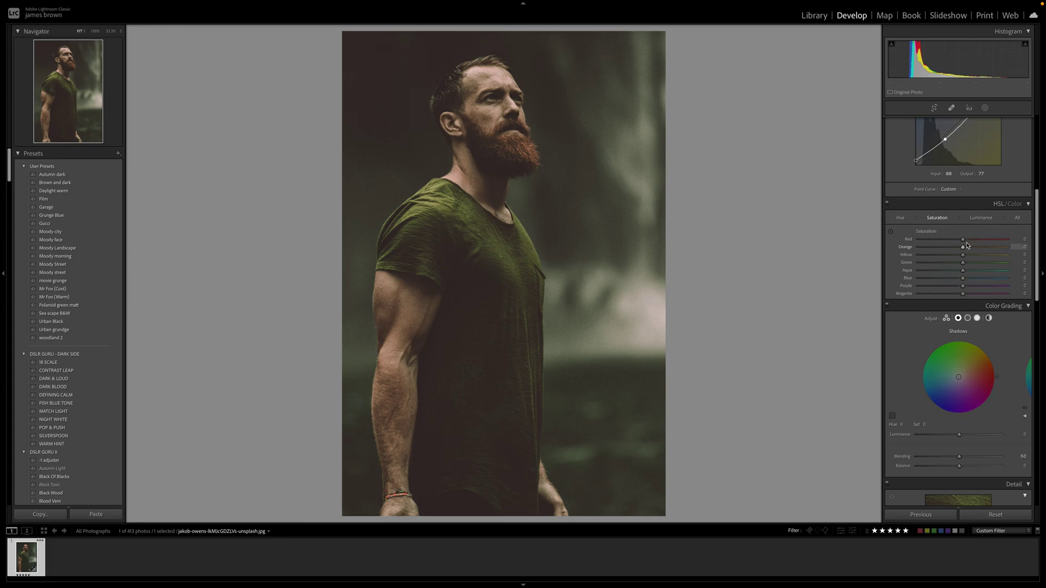
Raise the HSL saturation of the reds, oranges and yellows, and lower it for the colors from green through magenta.
left_click_drag(963, 241, 978, 241)
left_click_drag(962, 247, 994, 249)
mouse_move(994, 248)
left_mouse_down()
mouse_move(965, 255)
mouse_move(978, 256)
left_mouse_up()
left_click_drag(962, 263, 952, 265)
left_click_drag(962, 270, 955, 275)
left_click_drag(962, 280, 950, 281)
left_click_drag(961, 287, 946, 297)
Set the HSL luminance to +7 for red, +38 for orange and +15 for yellow.
left_click(985, 219)
left_click_drag(962, 240, 980, 250)
left_click_drag(964, 255, 971, 257)
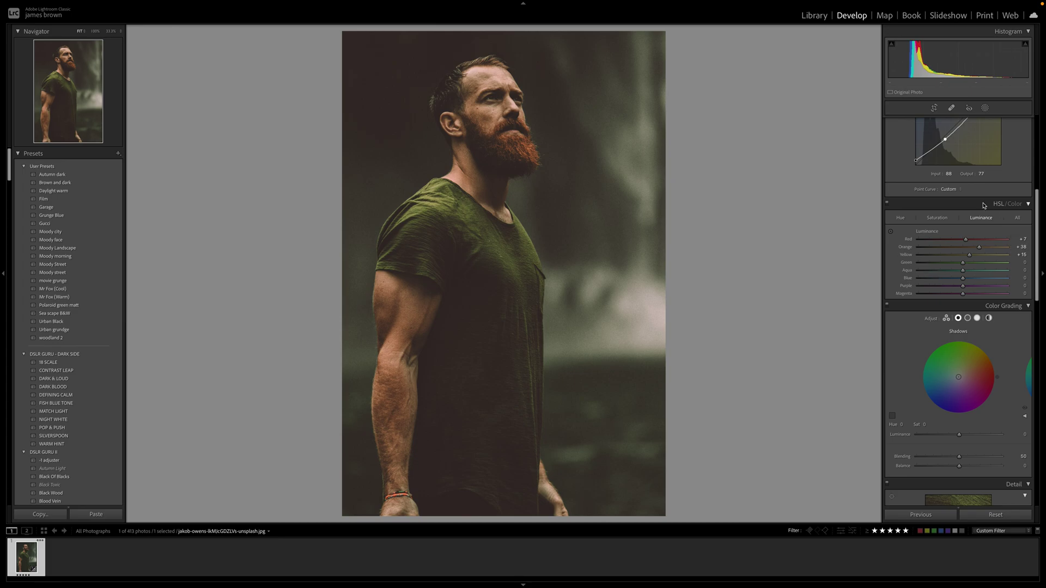
Compare the photo with and without the HSL color adjustments.
left_click(887, 203)
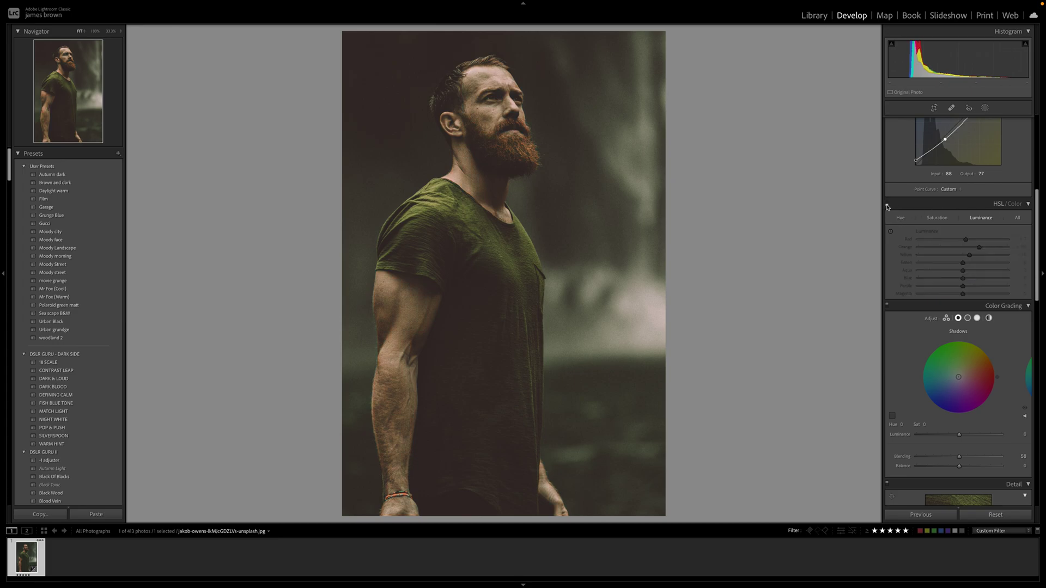
left_click(887, 205)
left_click(887, 204)
left_click(887, 204)
left_click(887, 205)
left_click(887, 205)
left_click(887, 205)
left_click(886, 206)
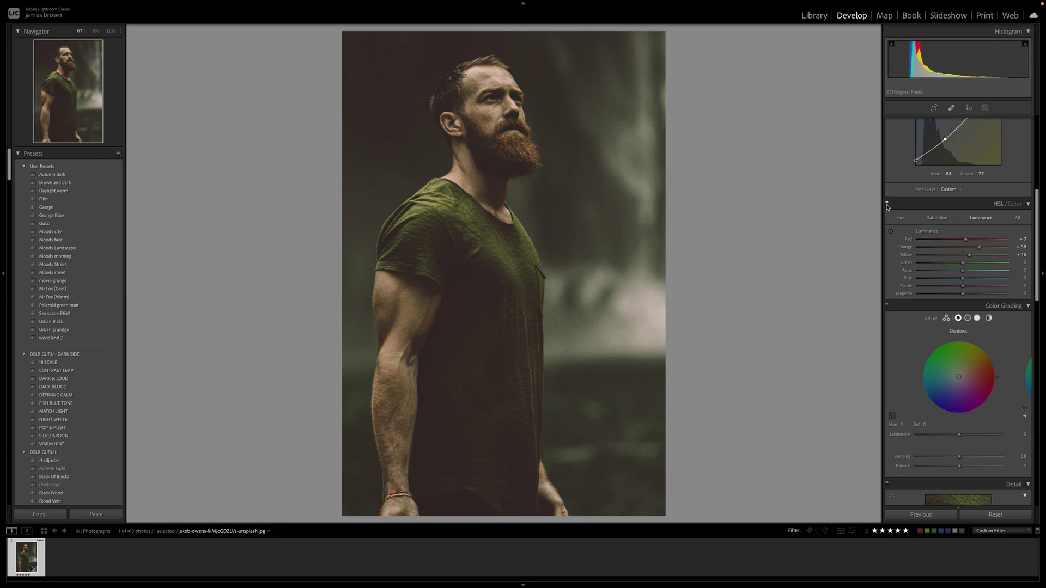
left_click(886, 205)
left_click(887, 205)
Reduce the orange luminance to +33 and check the photo with and without the HSL adjustments.
left_click(978, 248)
left_click_drag(978, 251, 977, 251)
left_click(887, 204)
left_click(886, 204)
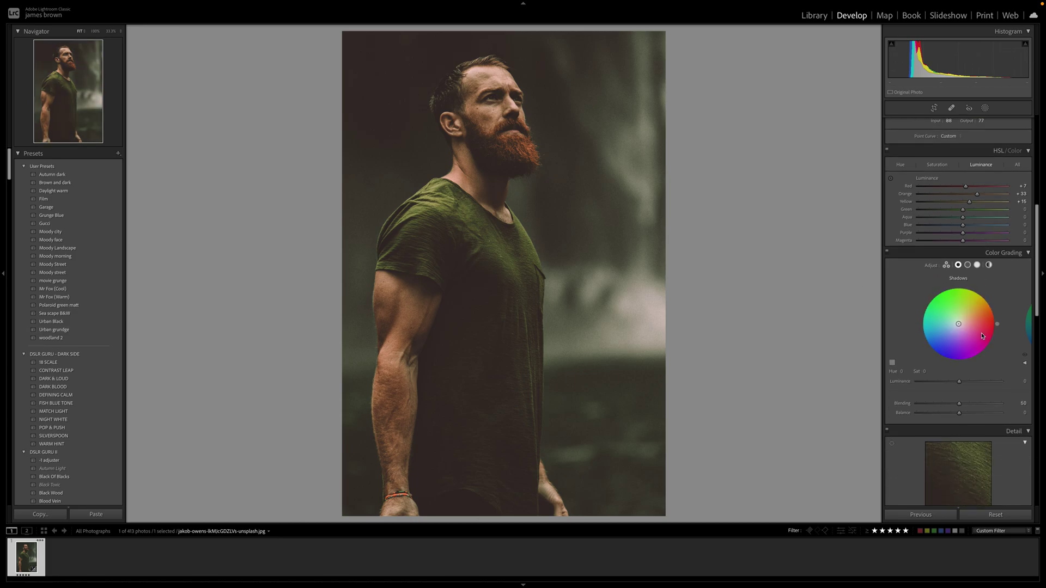
Tint the shadows green with color grading at hue 108 and saturation 11, and raise the balance above zero.
scroll(985, 334, "down", 3)
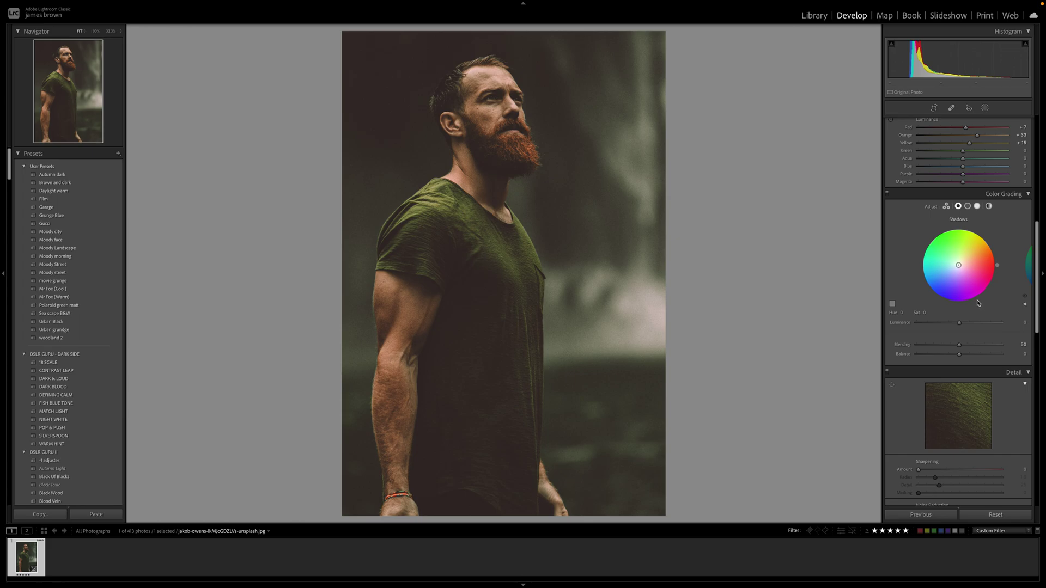
left_click_drag(958, 265, 956, 257)
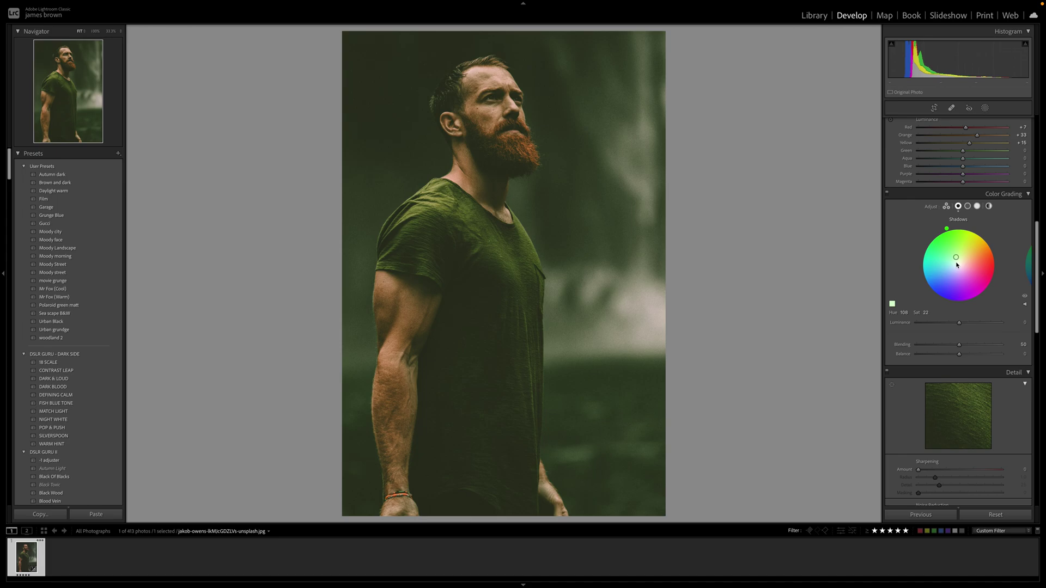
left_click_drag(956, 259, 957, 261)
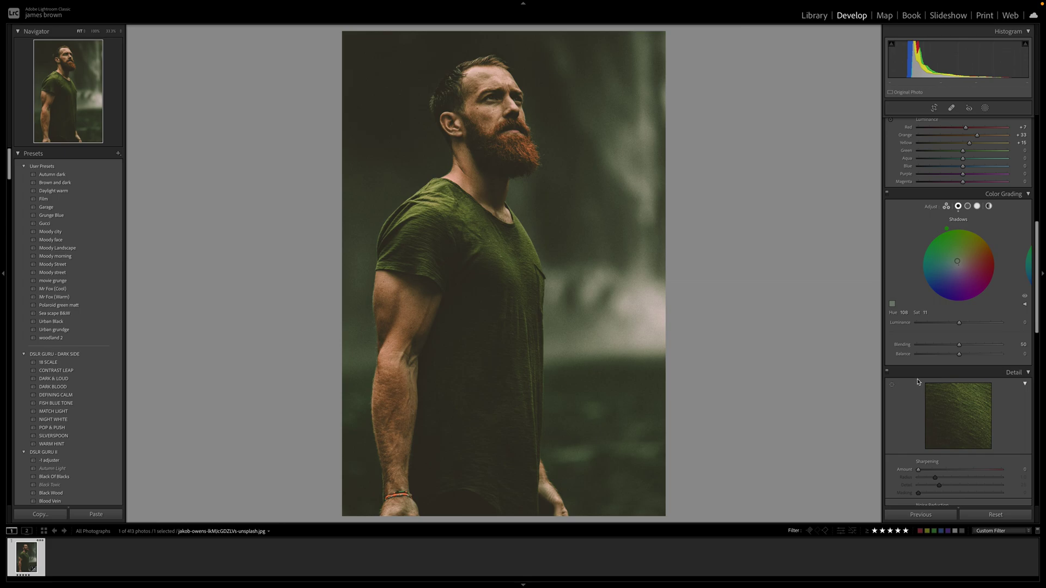
left_click_drag(959, 354, 973, 357)
Compare the photo with and without the green shadow color grading.
left_click(886, 194)
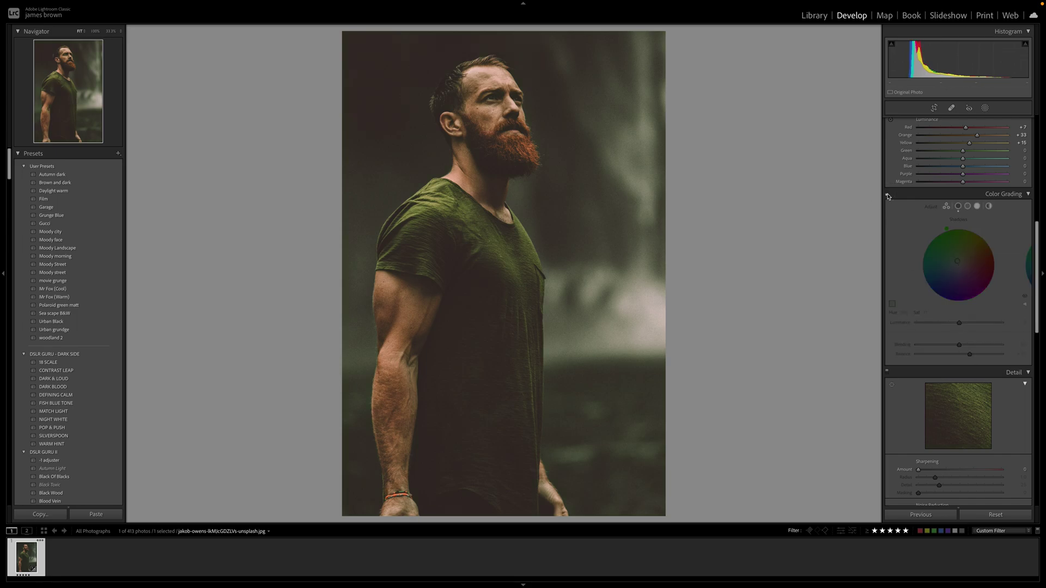
left_click(886, 194)
left_click(887, 194)
left_click(887, 194)
left_click(886, 195)
left_click(887, 195)
left_click(886, 194)
left_click(886, 195)
left_click(887, 195)
left_click(887, 194)
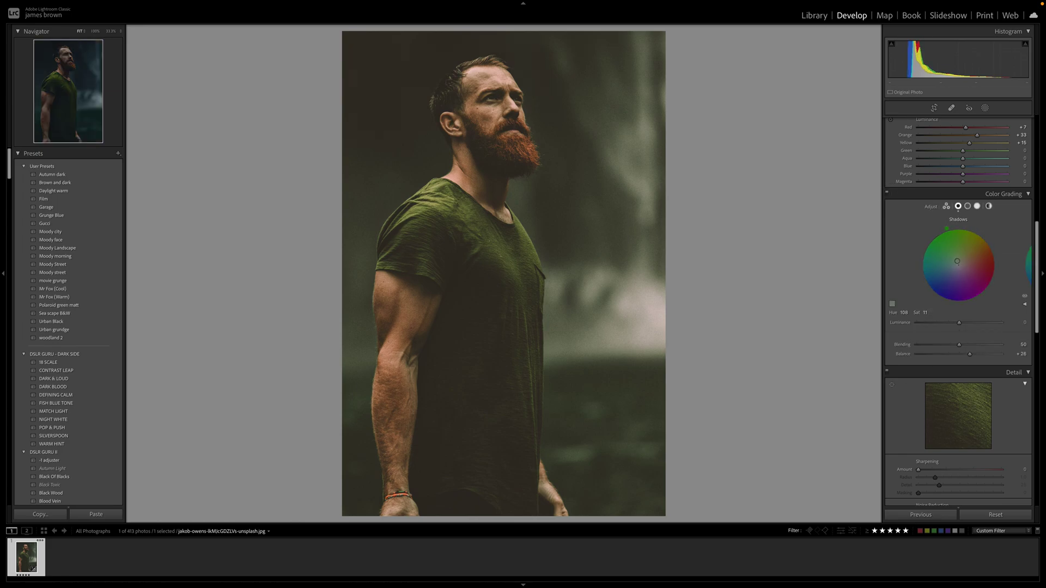
Set the sharpening amount to 10 and both luminance and color noise reduction to 10.
scroll(1015, 416, "down", 3)
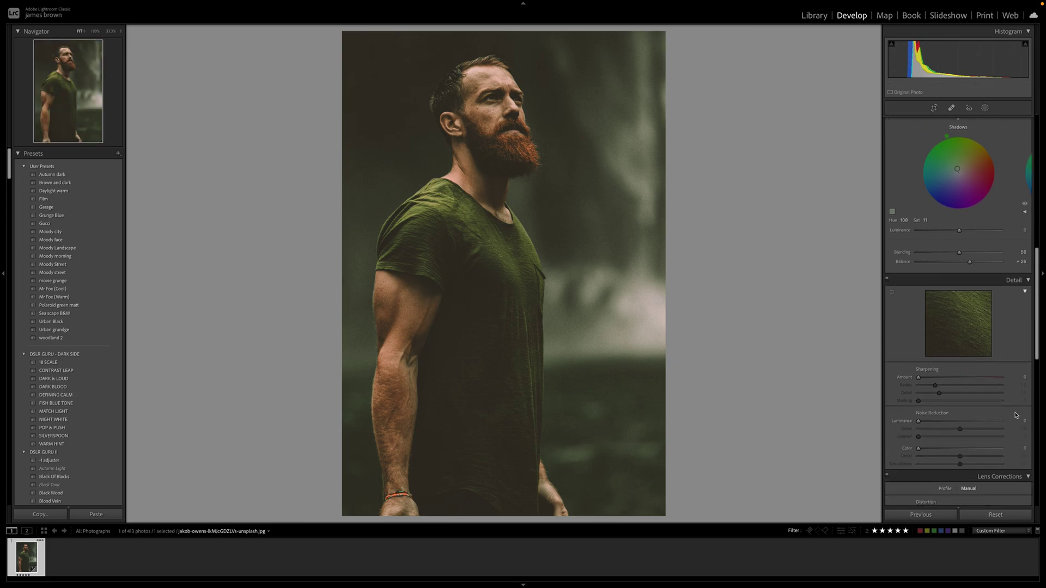
scroll(1015, 416, "down", 1)
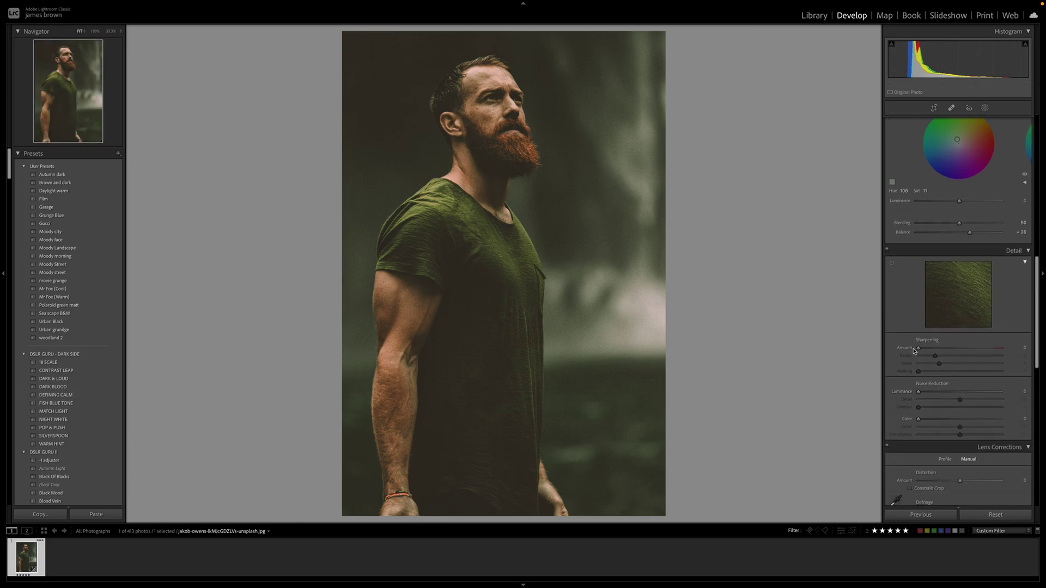
left_click_drag(918, 350, 923, 351)
left_click_drag(918, 392, 927, 421)
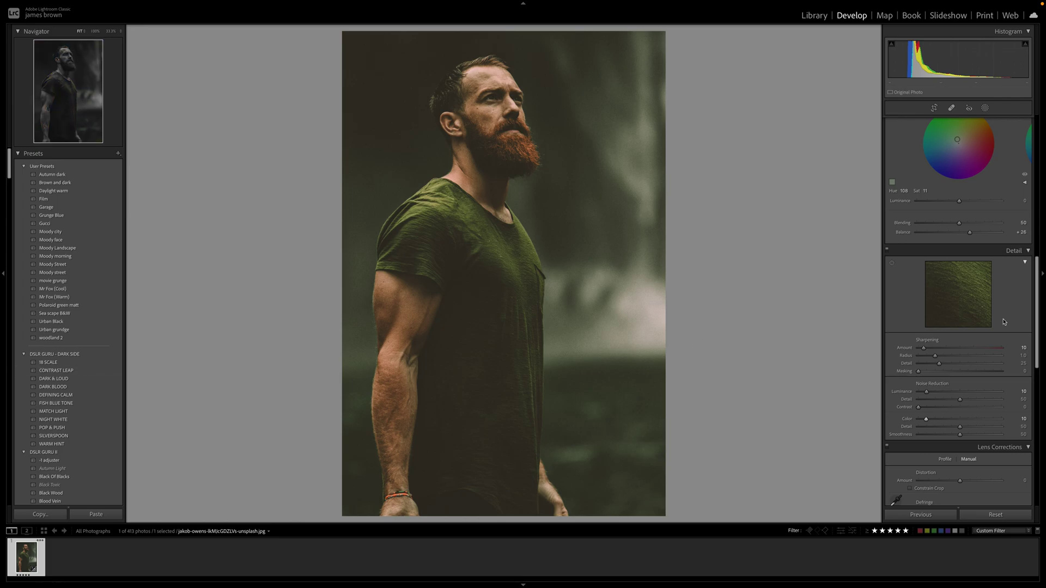
Add film grain to the photo with an amount of 26.
scroll(1002, 427, "down", 6)
scroll(989, 422, "down", 5)
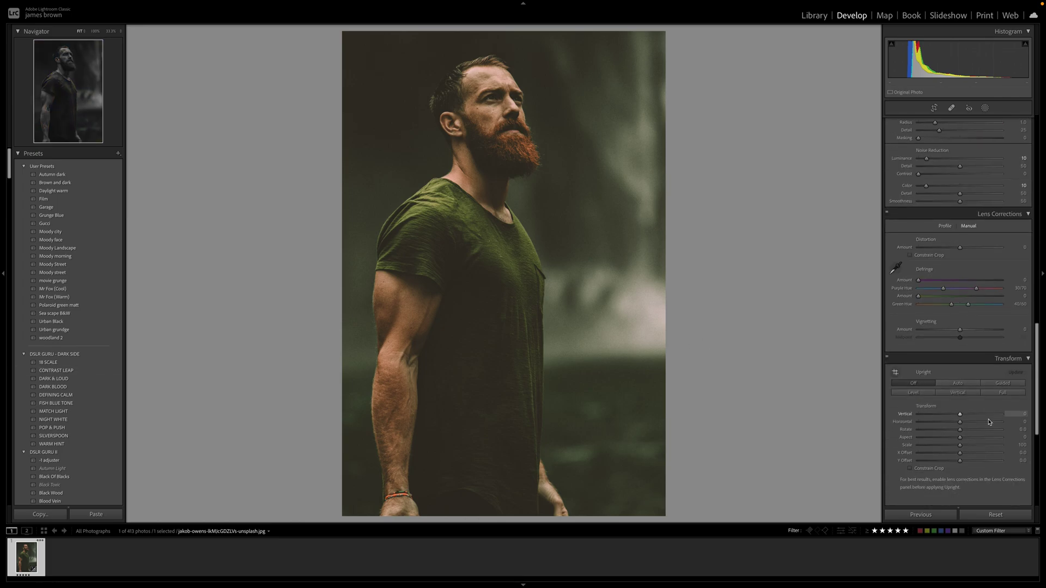
scroll(990, 422, "down", 1)
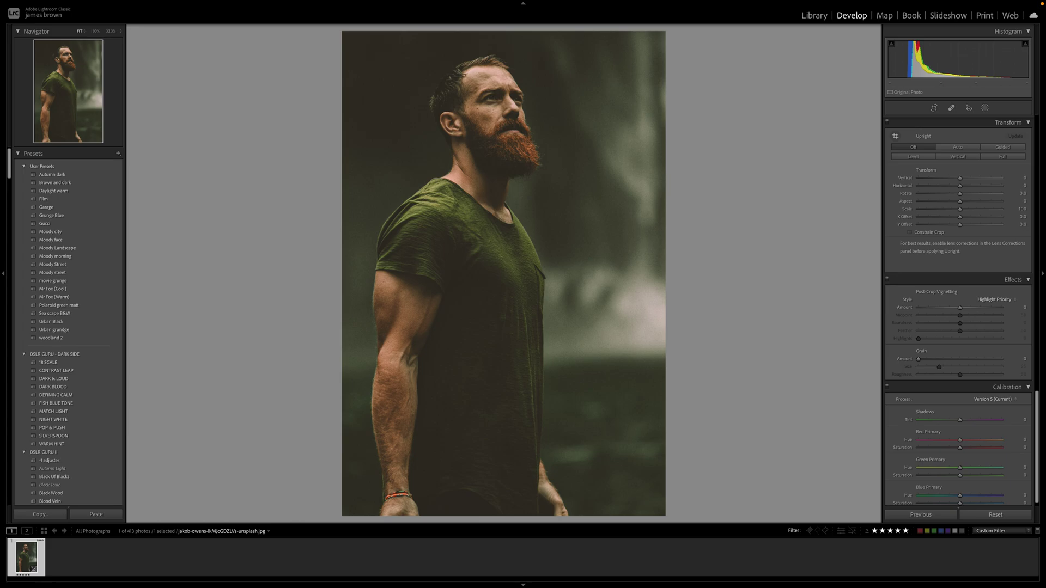
left_click(919, 363)
left_click_drag(920, 362, 941, 362)
left_click(939, 368)
Inspect the grain at 100% across the arm, shirt and blurred background, and return to the full photo.
left_click(467, 100)
left_click_drag(458, 175, 635, 77)
left_click_drag(717, 271, 515, 309)
left_click_drag(299, 285, 333, 132)
left_click_drag(233, 248, 506, 110)
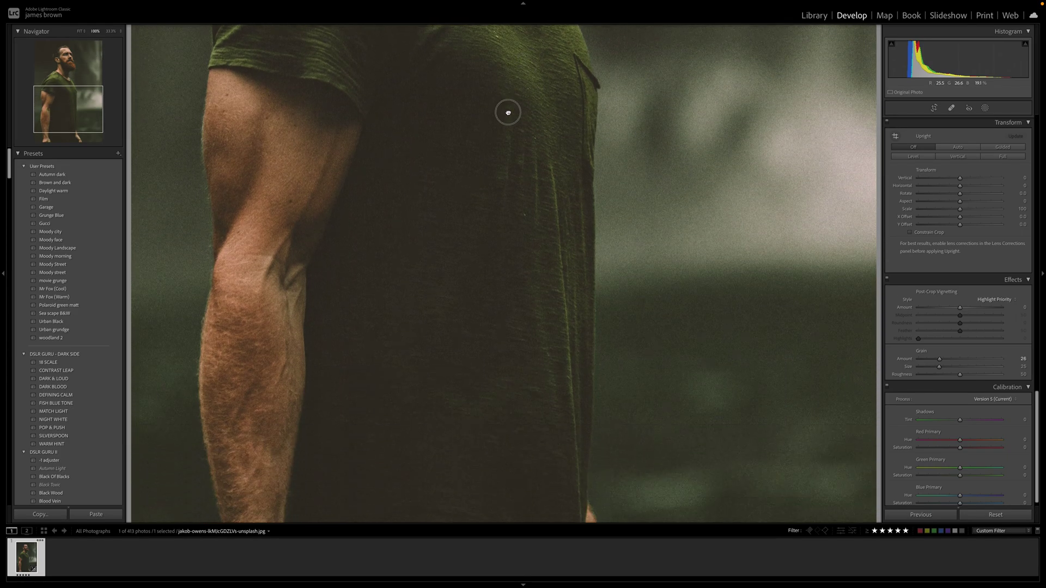
left_click_drag(686, 284, 686, 140)
left_click_drag(719, 239, 708, 398)
left_click_drag(653, 147, 637, 385)
left_click_drag(620, 117, 616, 319)
left_click_drag(667, 203, 668, 67)
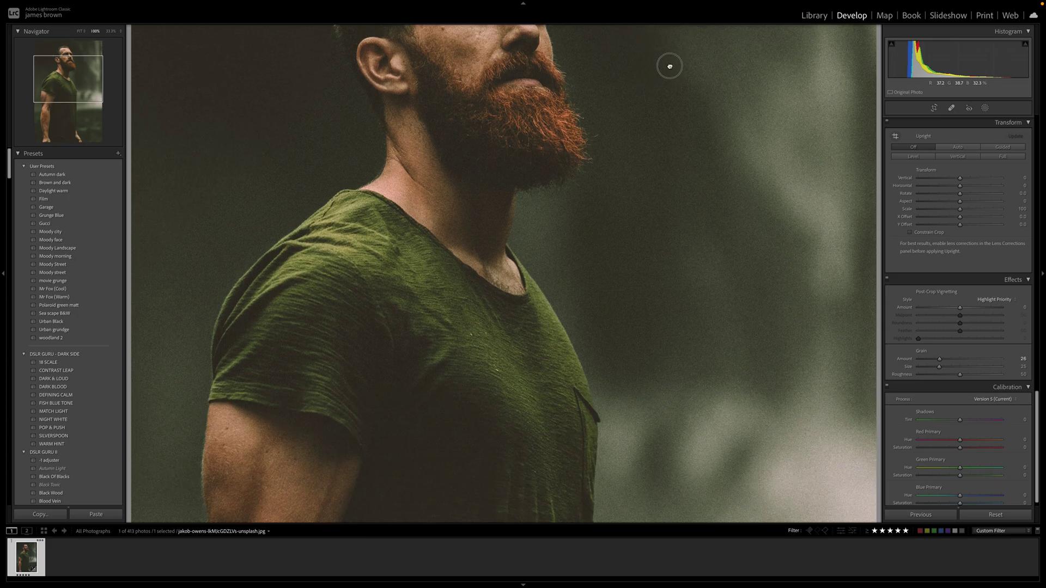
left_click(556, 288)
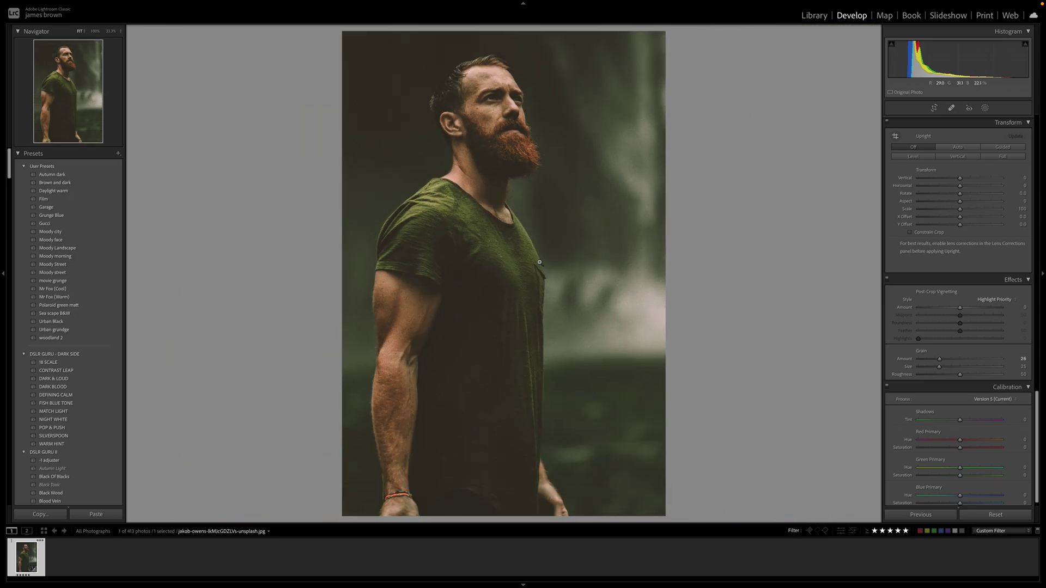
Examine the grain close up on the face, beard and shoulder, and return to the full photo.
left_click(558, 285)
left_click_drag(495, 335, 486, 397)
left_click(264, 164)
left_click(292, 145)
left_click_drag(291, 145, 238, 98)
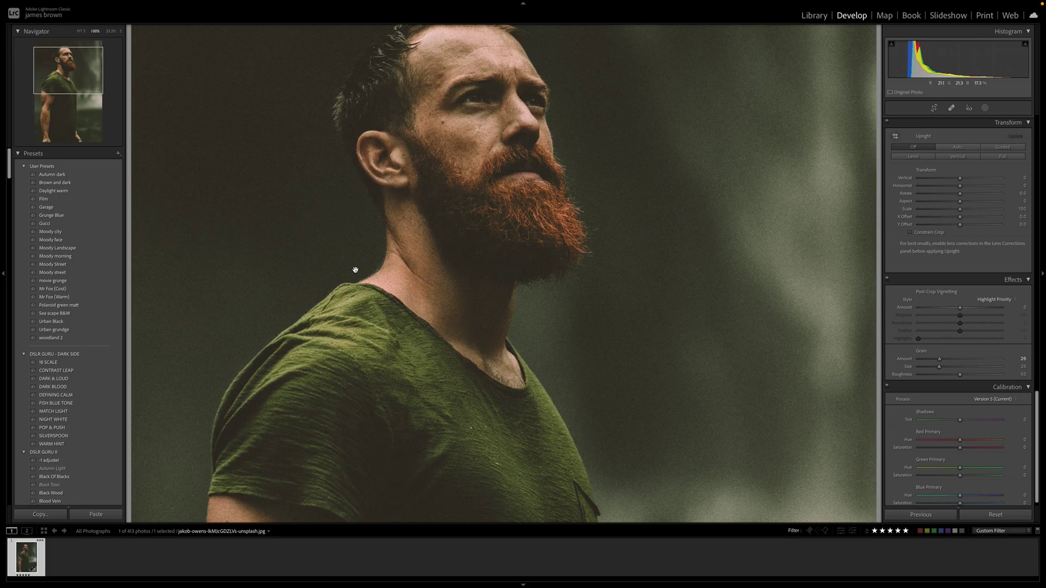
left_click_drag(538, 304, 553, 149)
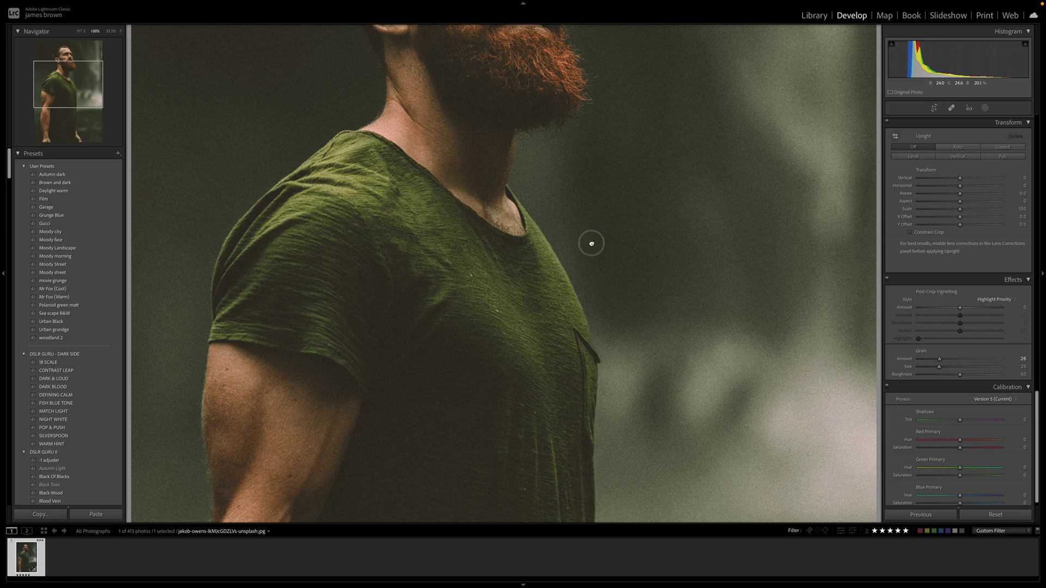
left_click_drag(590, 243, 596, 196)
left_click(596, 205)
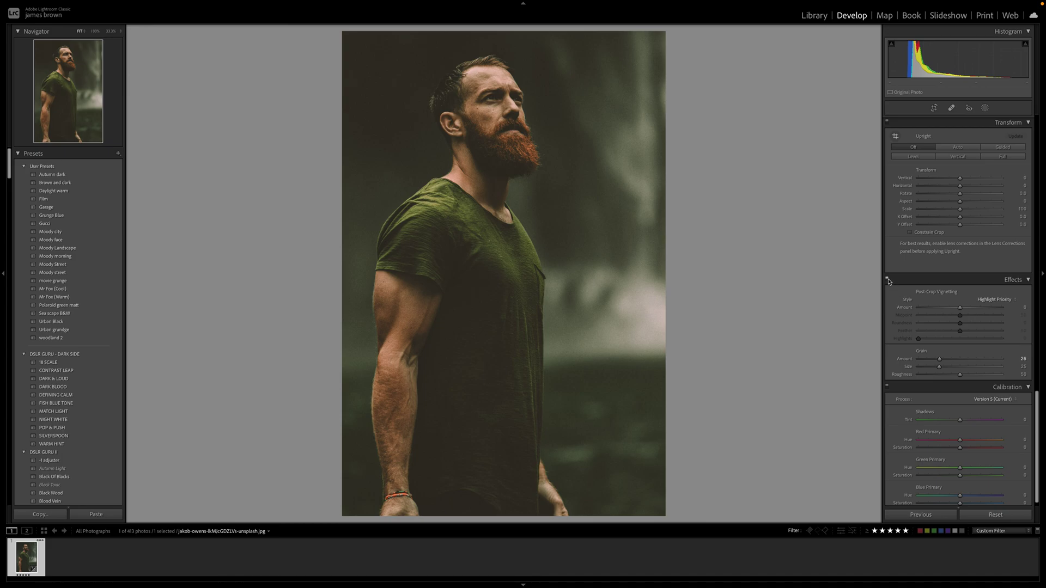
Compare the face and shirt at 100% with and without the grain effect.
left_click(605, 234)
left_click_drag(540, 265, 531, 408)
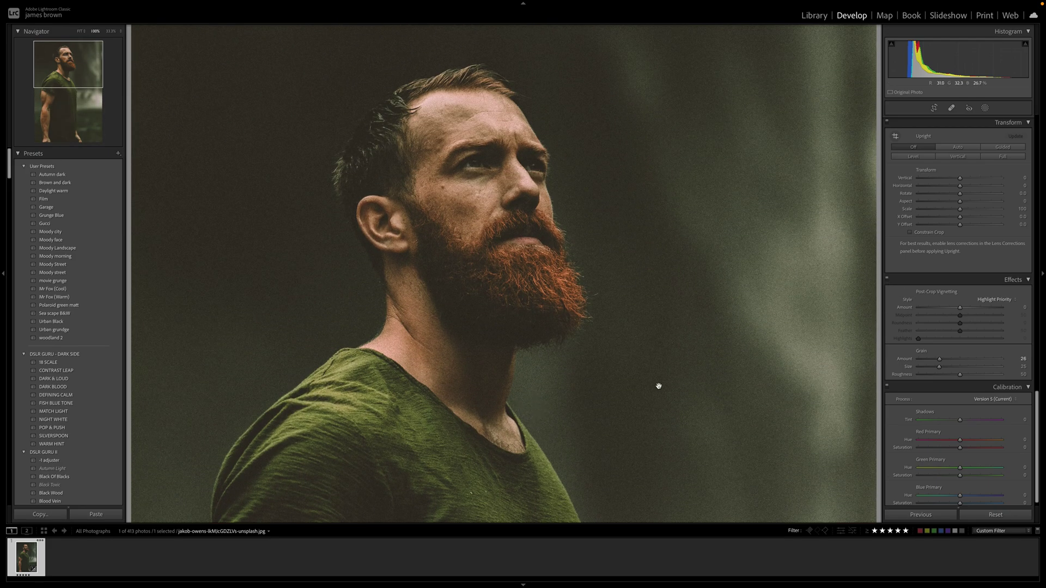
left_click(887, 281)
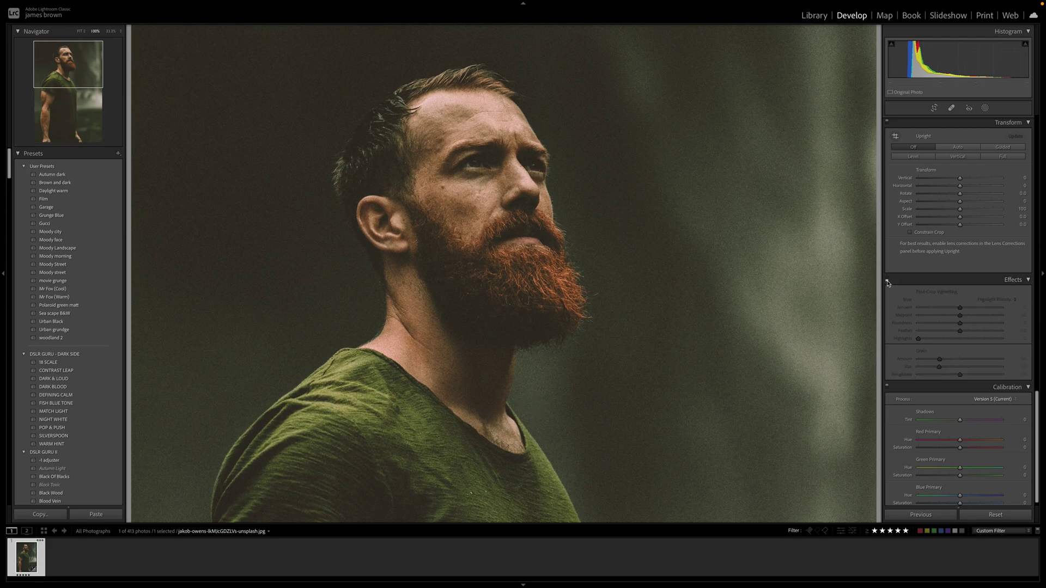
left_click(887, 281)
left_click(887, 282)
left_click(886, 281)
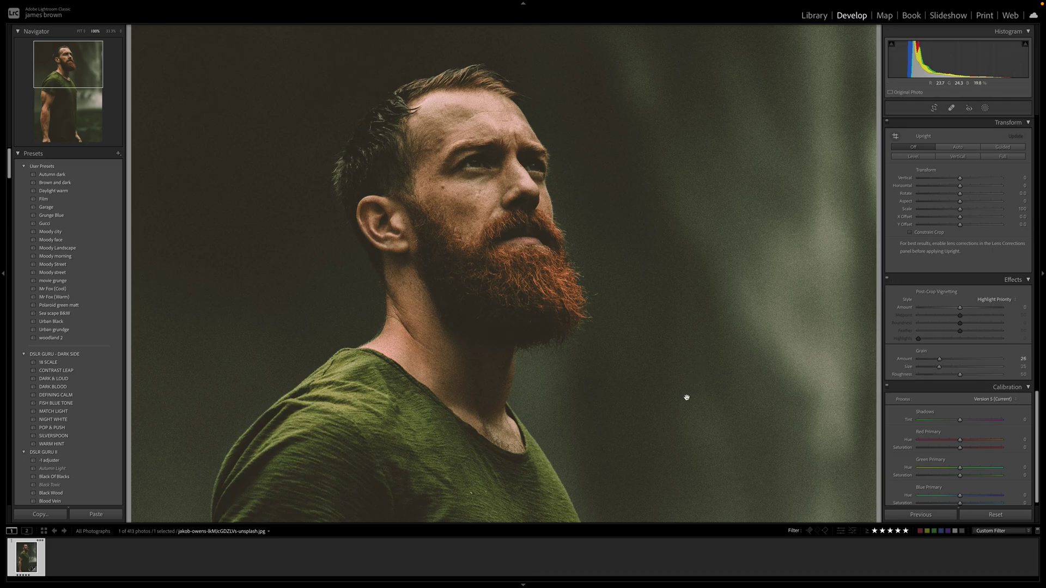
left_click_drag(686, 397, 691, 240)
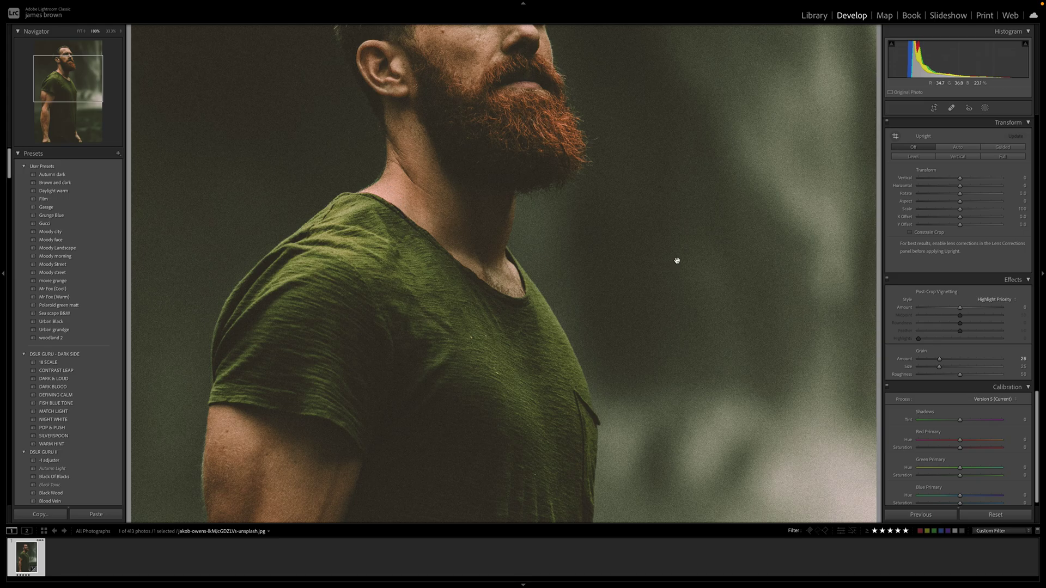
left_click(886, 280)
left_click(886, 281)
left_click(886, 281)
left_click(886, 281)
left_click(649, 235)
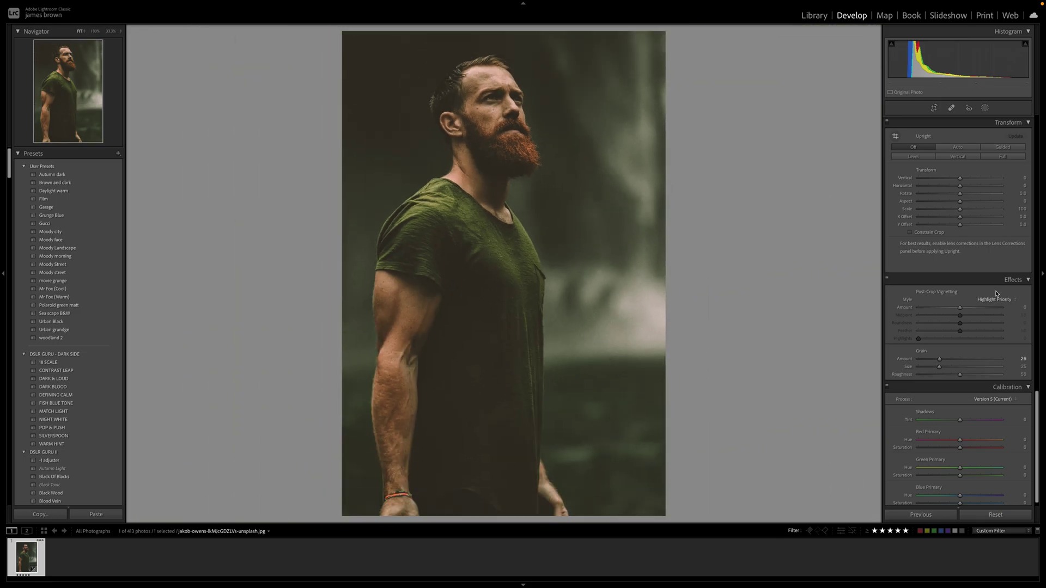
Fine-tune the basic contrast to +9 and show the original and edited photos side by side.
scroll(996, 293, "up", 10)
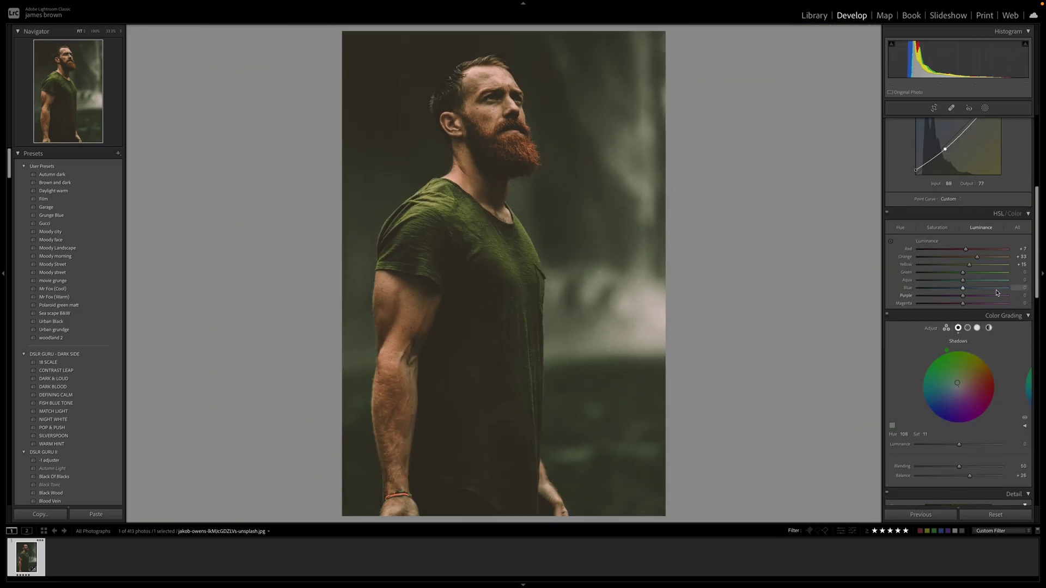
scroll(996, 293, "up", 8)
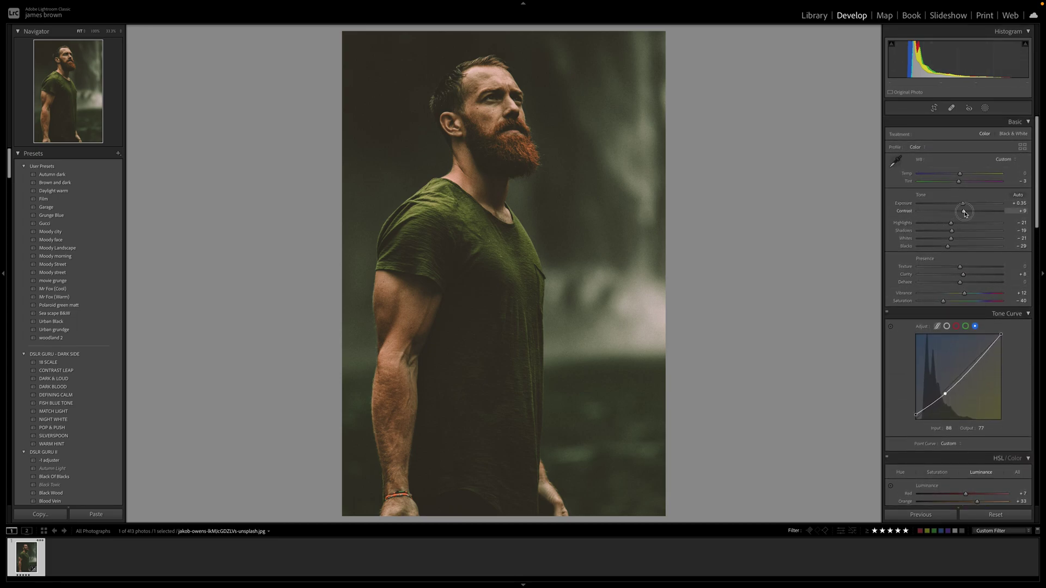
left_click_drag(963, 213, 961, 214)
key("y")
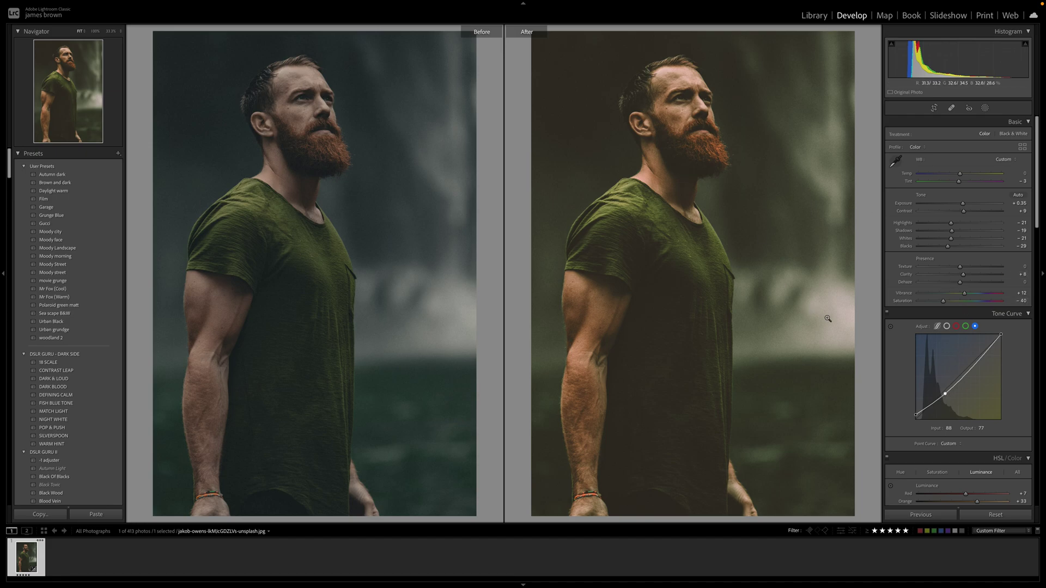
Move the blue curve's point to input 81, output 78, and close the before/after comparison.
left_click_drag(944, 393, 944, 396)
left_click_drag(944, 395, 943, 397)
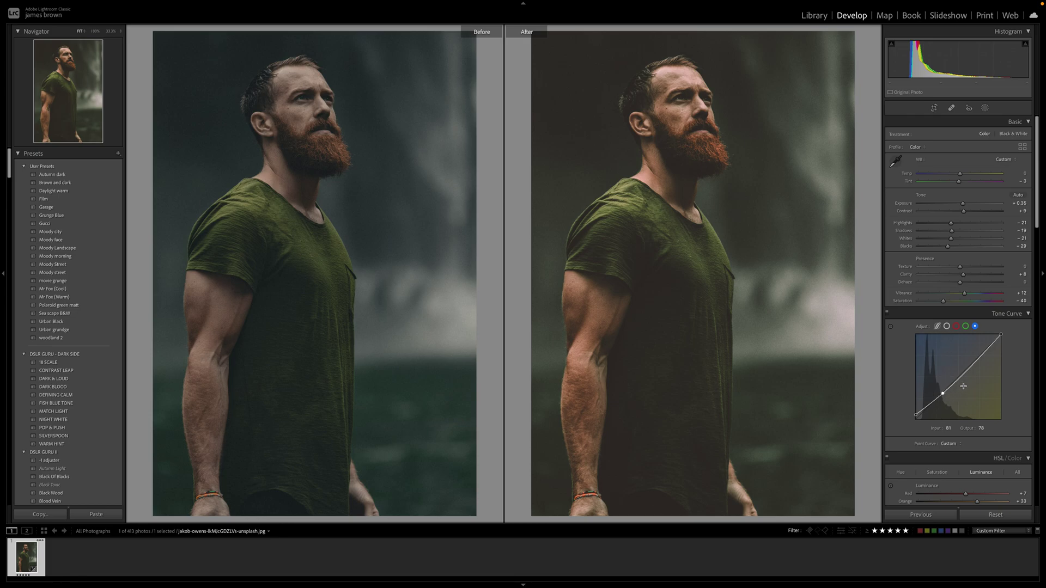
key("y")
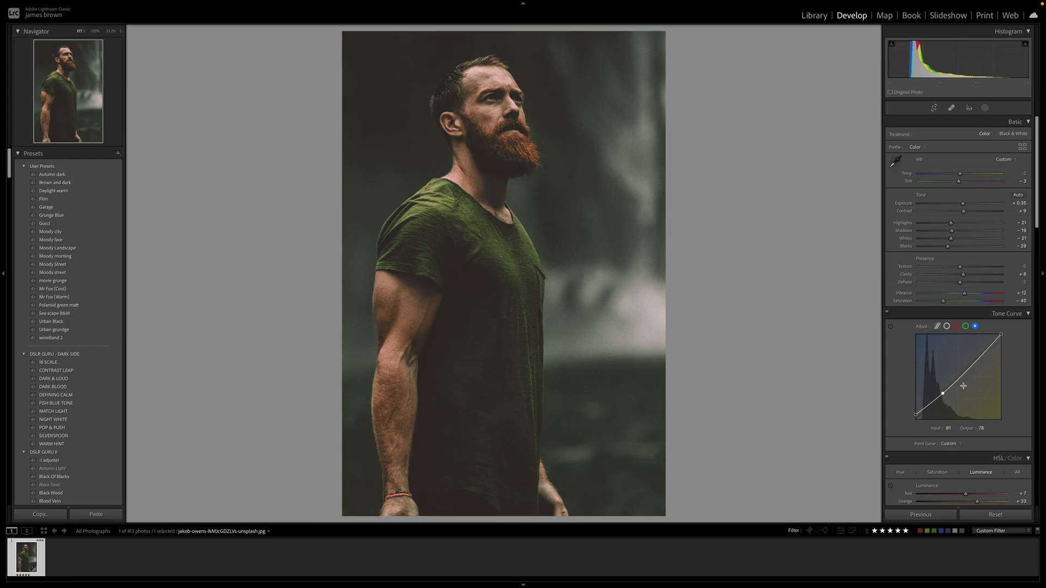
View the graded portrait full screen and enlarge the area around the face.
key("f")
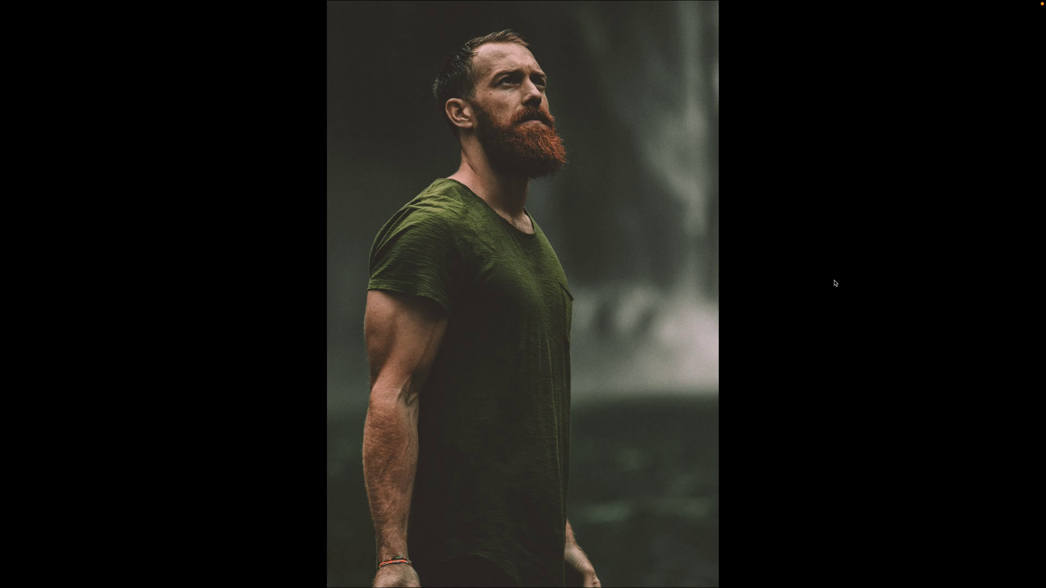
left_click(437, 73)
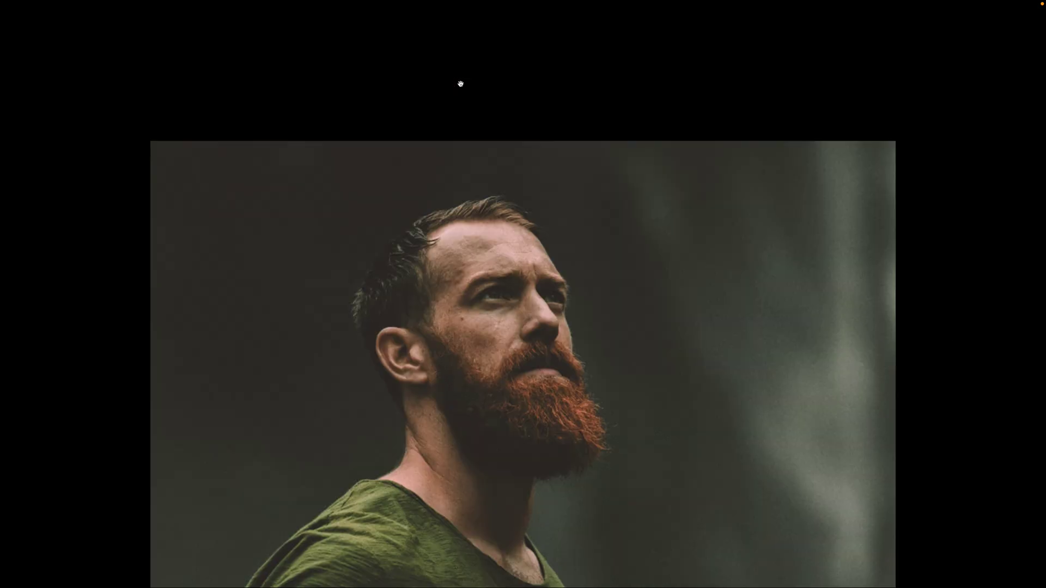